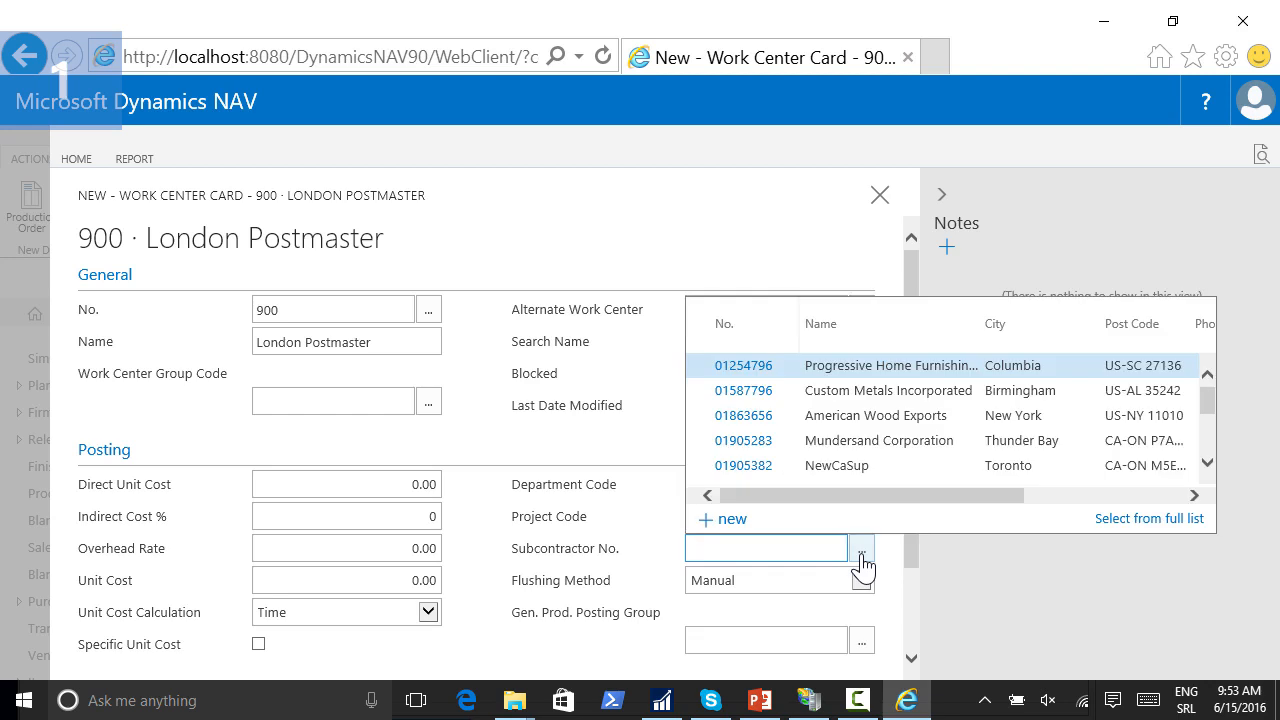
# Step: Assign London Postmaster as the subcontractor of work center 900 and open its Gen. Prod. Posting Group lookup
pyautogui.click(1208, 462)
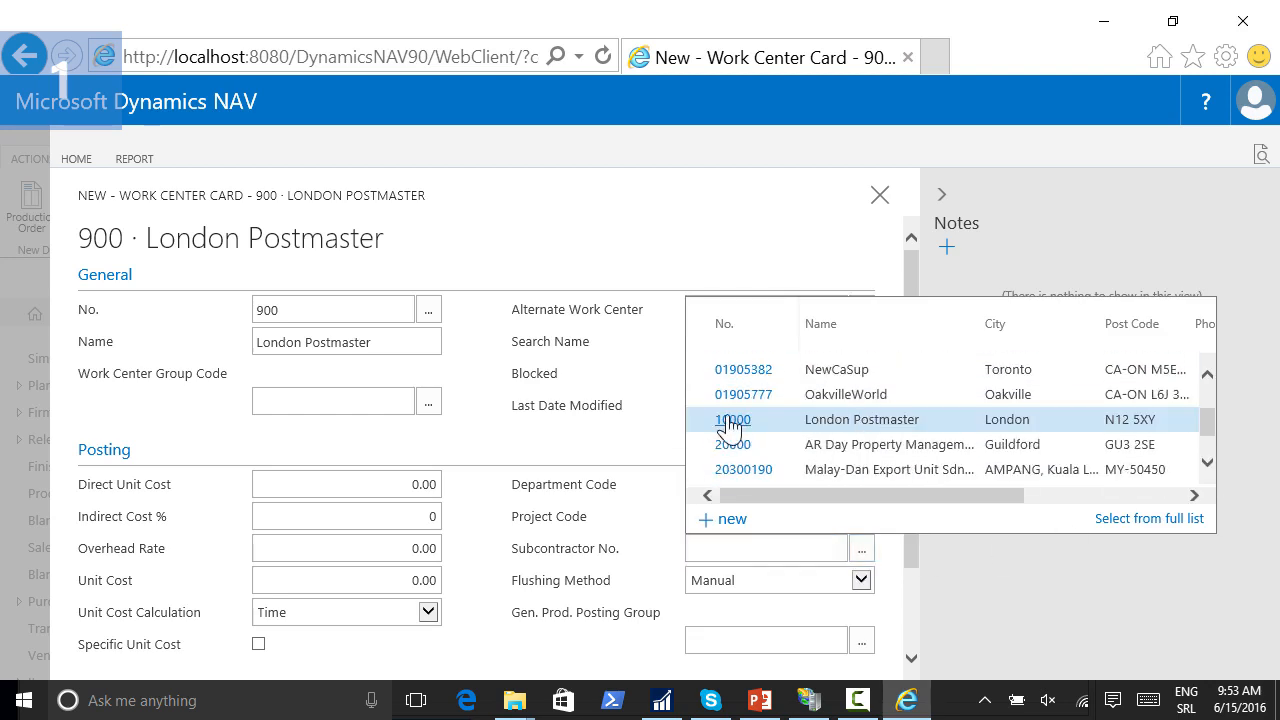
pyautogui.click(732, 421)
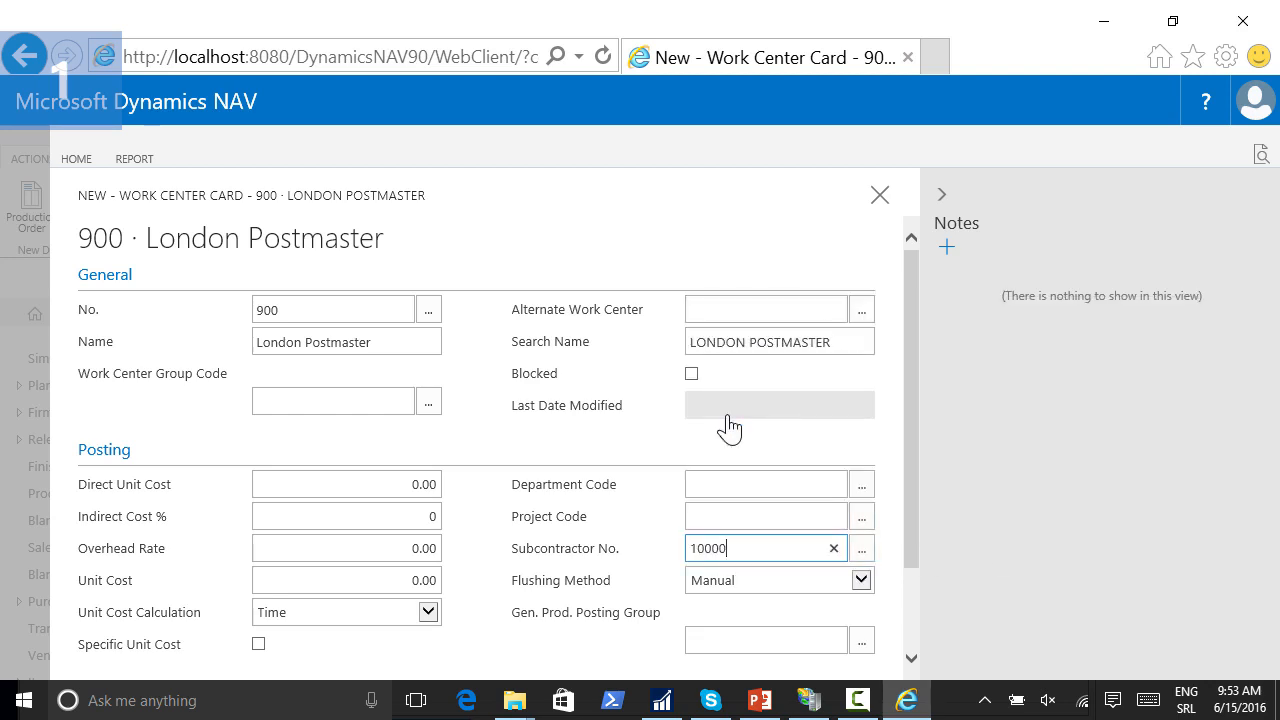
pyautogui.click(734, 521)
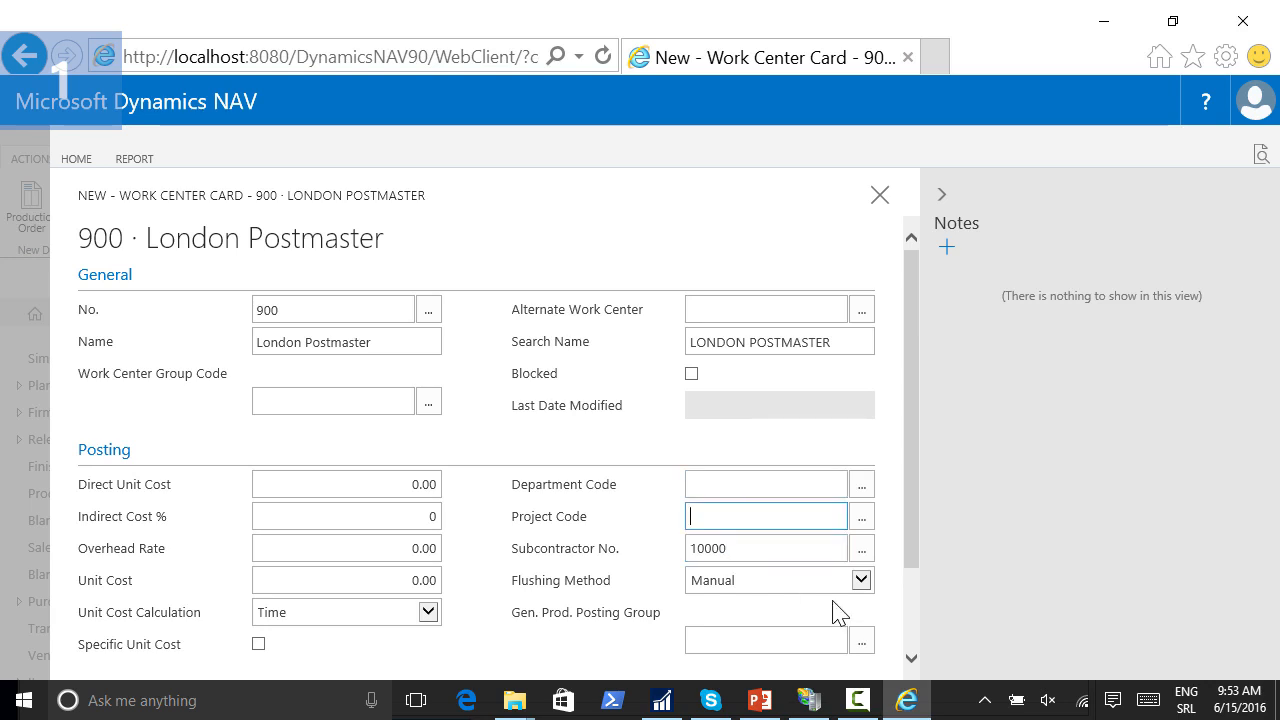
pyautogui.click(861, 640)
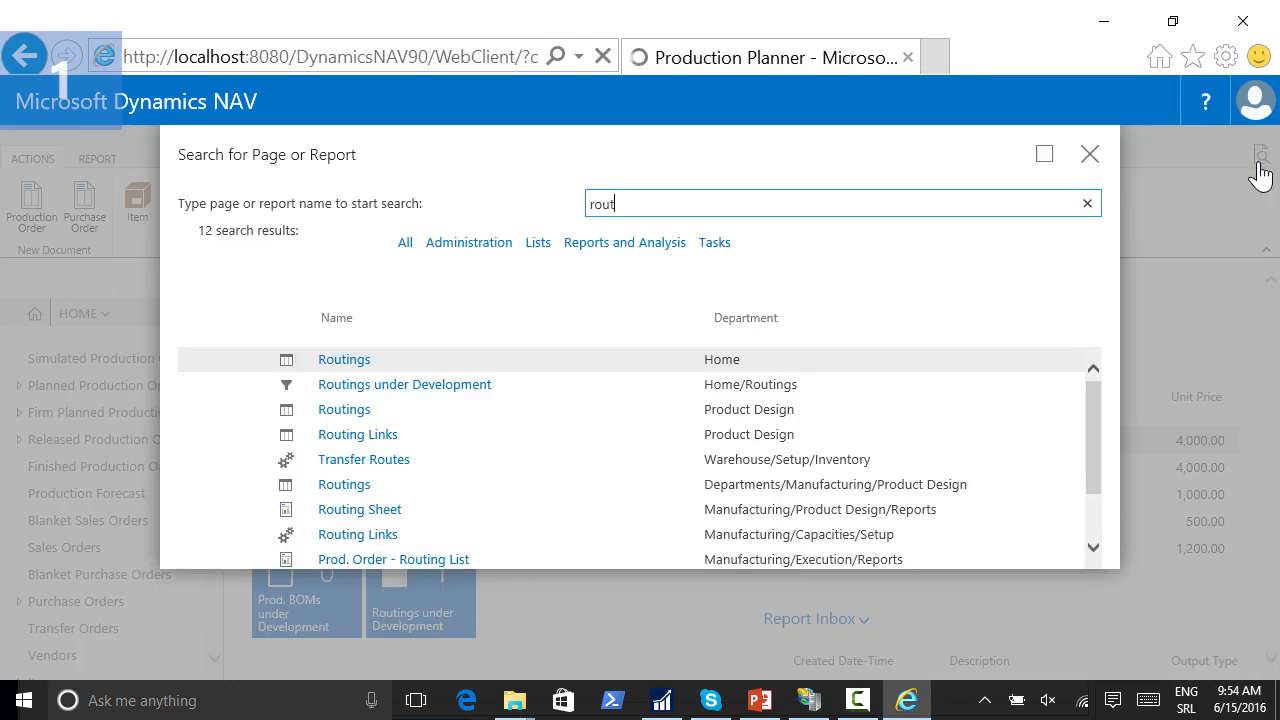
# Step: Open the Routings list from the page search and create a new routing numbered 10000-1
pyautogui.click(333, 363)
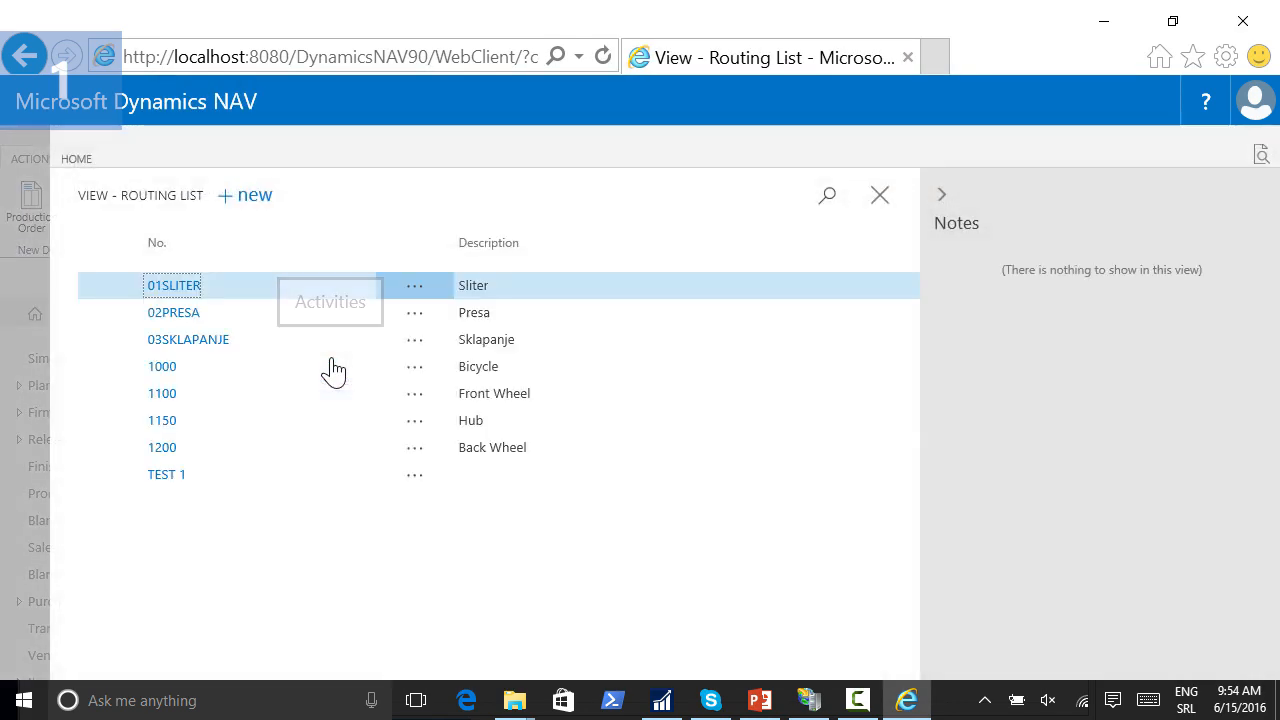
pyautogui.click(248, 200)
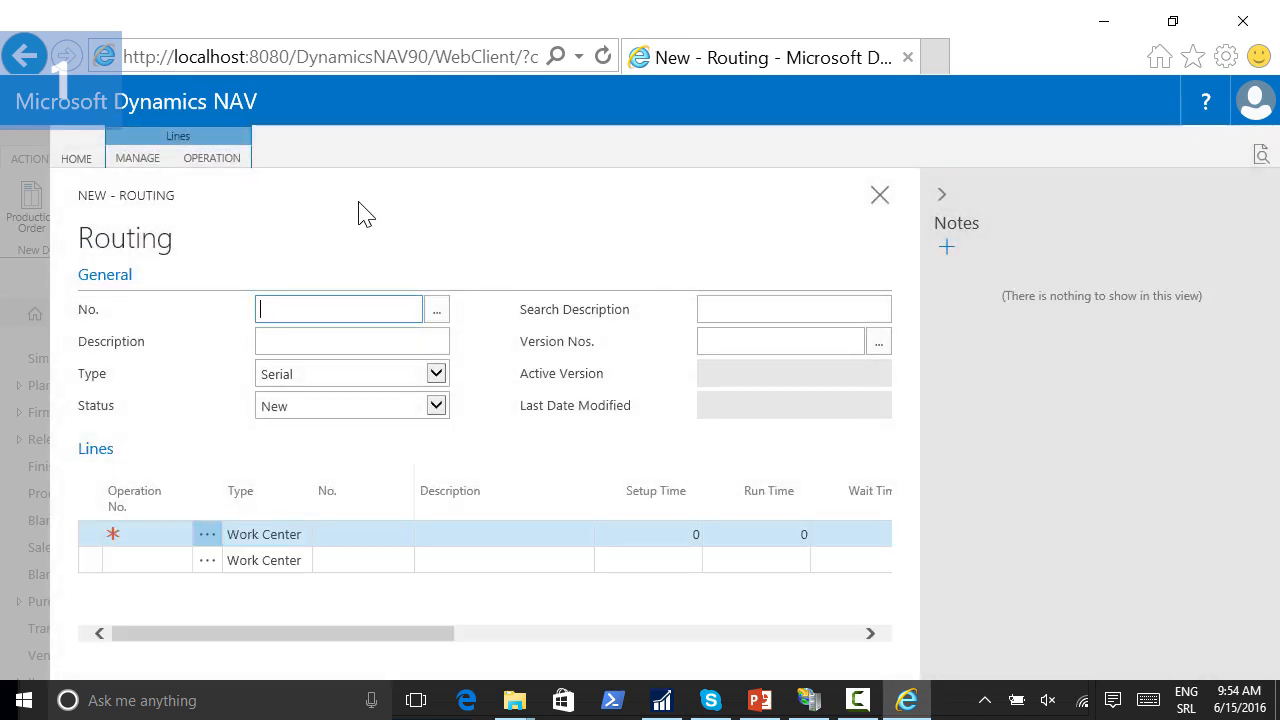
pyautogui.write('10000-1')
pyautogui.press('Tab')
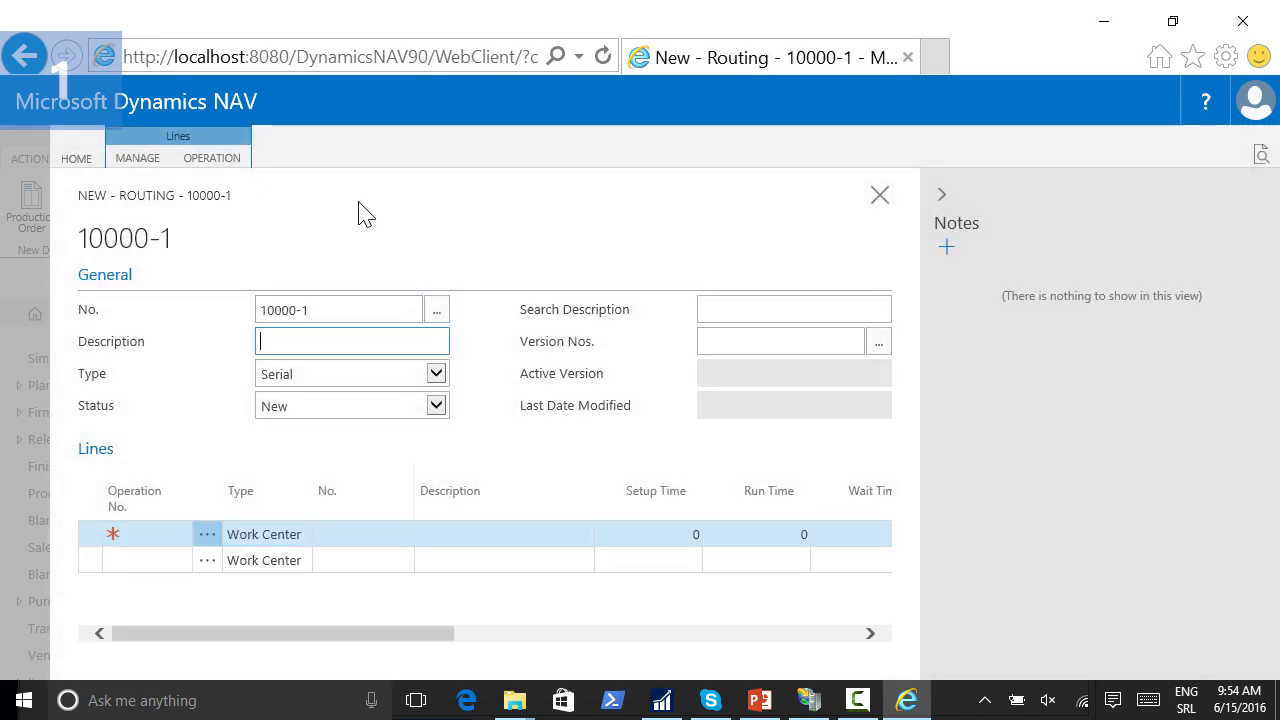
# Step: Add operation 10 with work center 900 to the first line of the routing
pyautogui.click(173, 538)
pyautogui.write('10')
pyautogui.press('Tab')
pyautogui.write('900')
pyautogui.press('Tab')
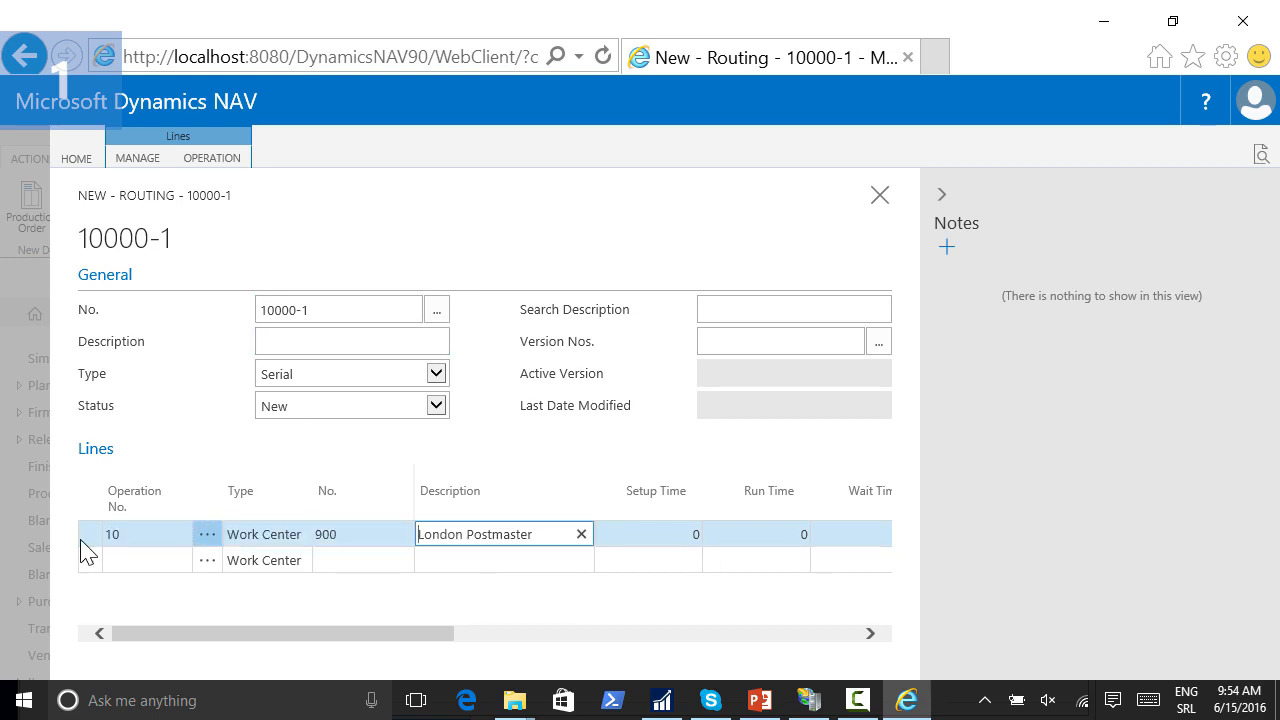
# Step: Add operation 20 with work center 100, Assembly department, to the second routing line
pyautogui.click(84, 550)
pyautogui.click(143, 551)
pyautogui.write('20')
pyautogui.press('Tab')
pyautogui.press('Tab')
pyautogui.click(400, 561)
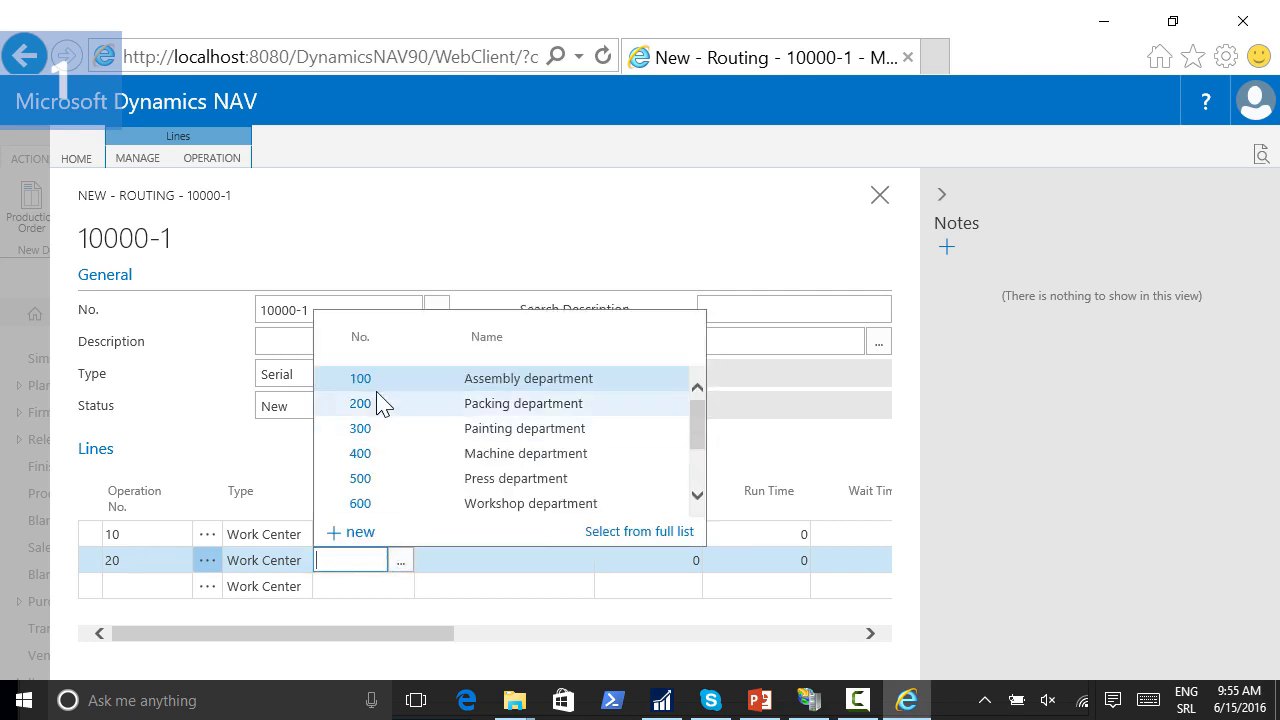
pyautogui.click(360, 380)
# Step: Set the status of routing 10000-1 to Certified and close its card
pyautogui.click(436, 406)
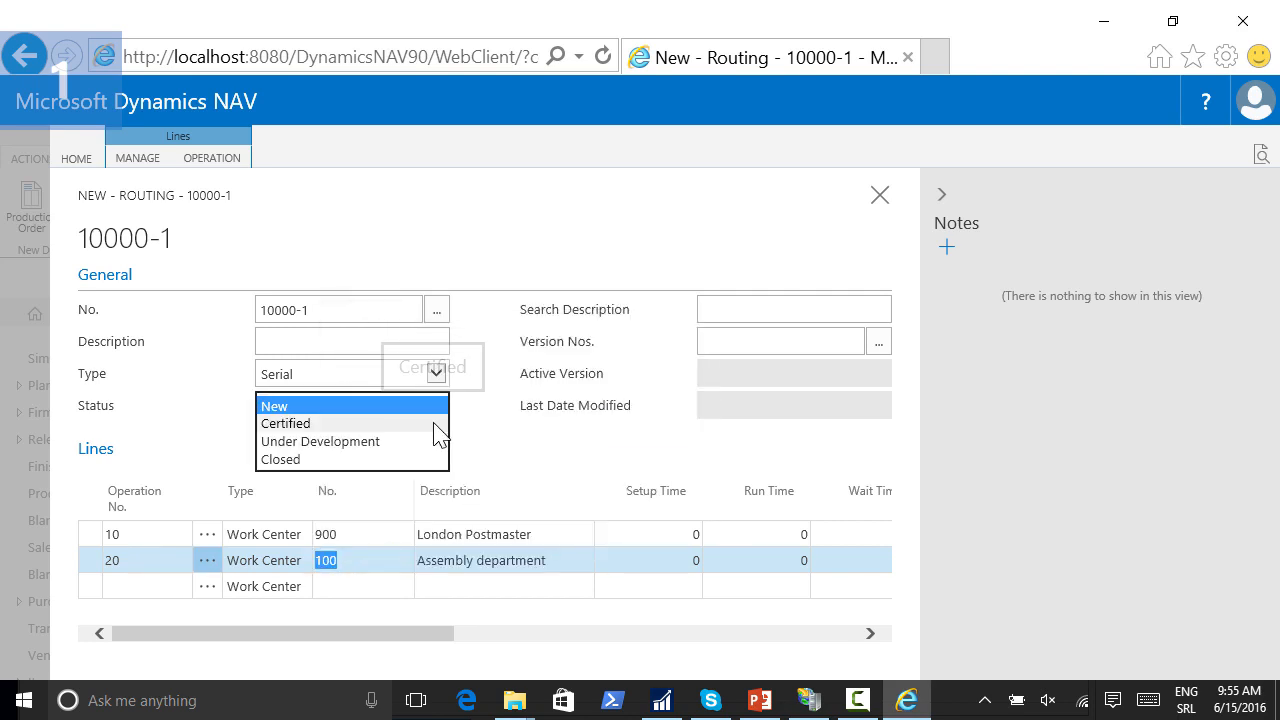
pyautogui.click(433, 423)
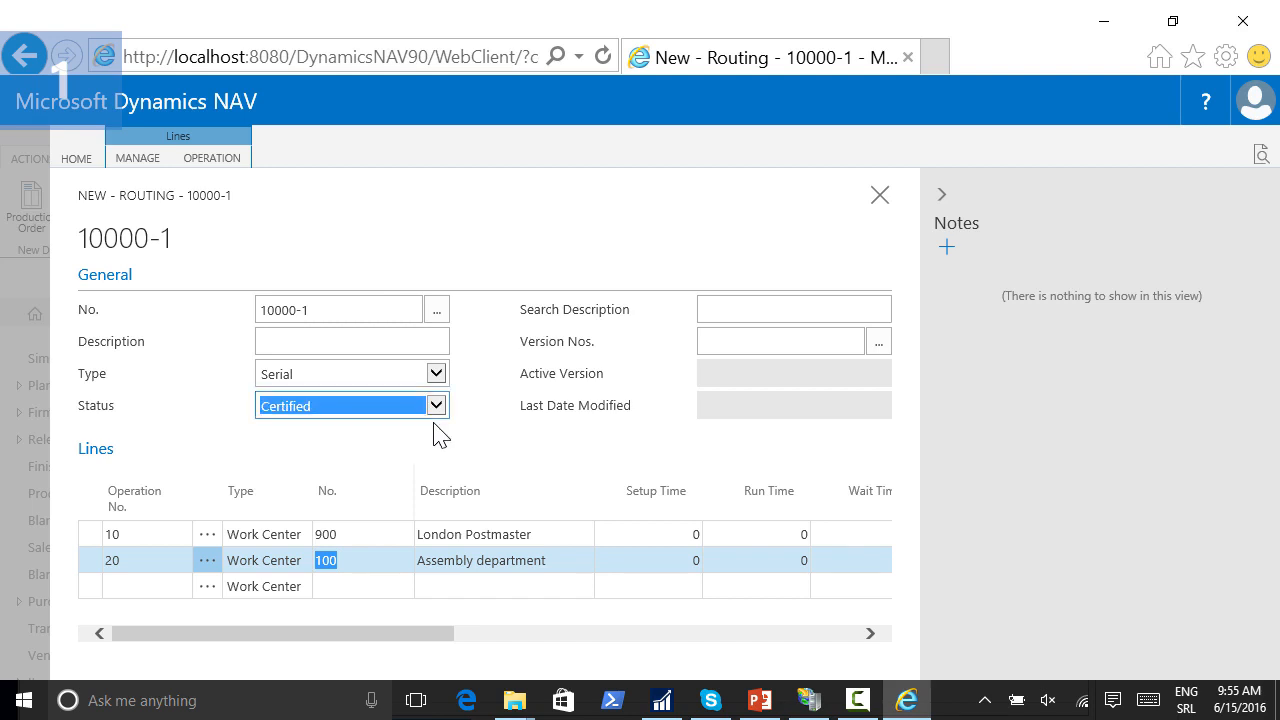
pyautogui.click(882, 197)
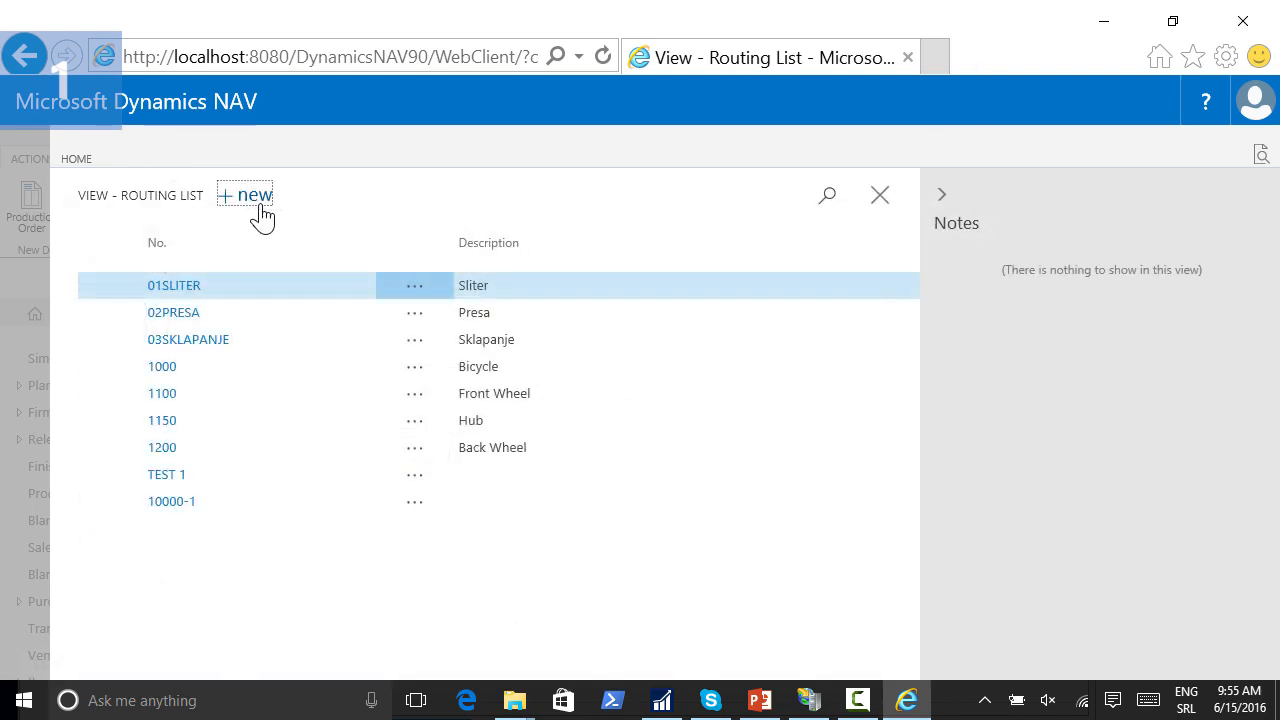
# Step: Create another routing numbered 10000-2 from the Routing List
pyautogui.click(252, 200)
pyautogui.write('10000-2')
pyautogui.click(354, 340)
# Step: Add operation 10 with work center 900 to routing 10000-2 and set the routing's status to Certified
pyautogui.click(155, 532)
pyautogui.write('10')
pyautogui.click(343, 537)
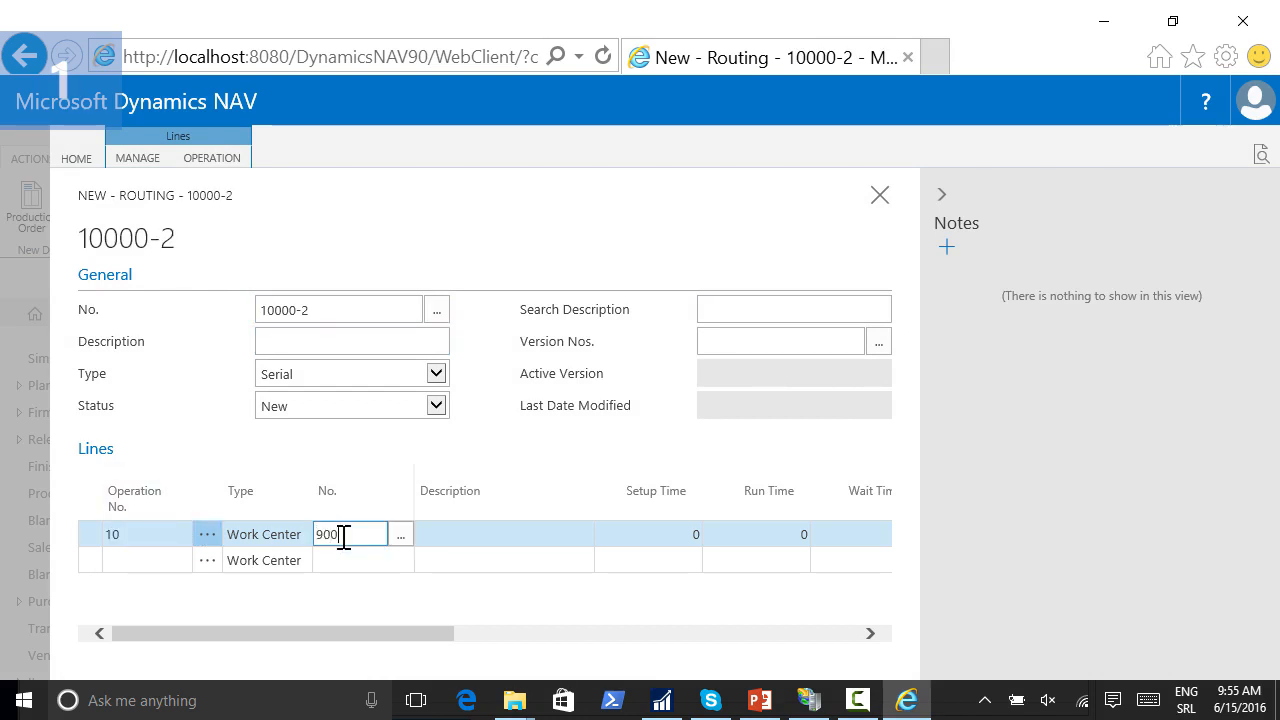
pyautogui.write('900')
pyautogui.press('Tab')
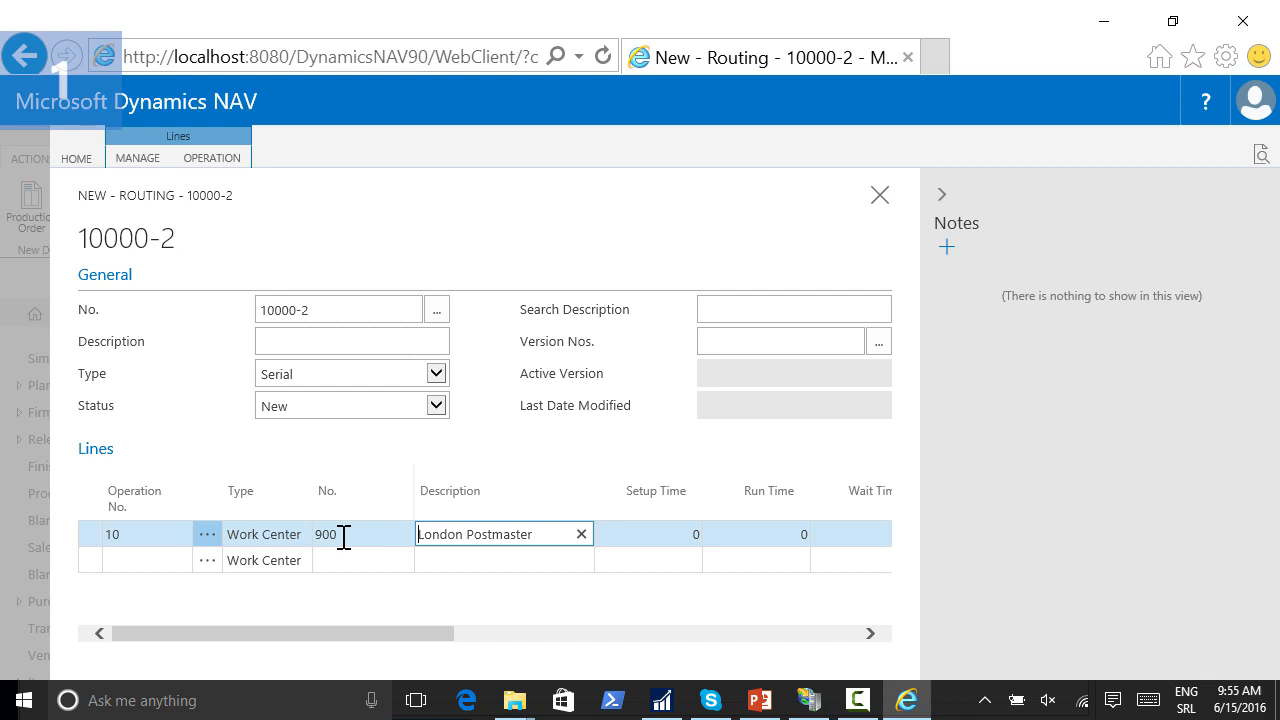
pyautogui.click(437, 406)
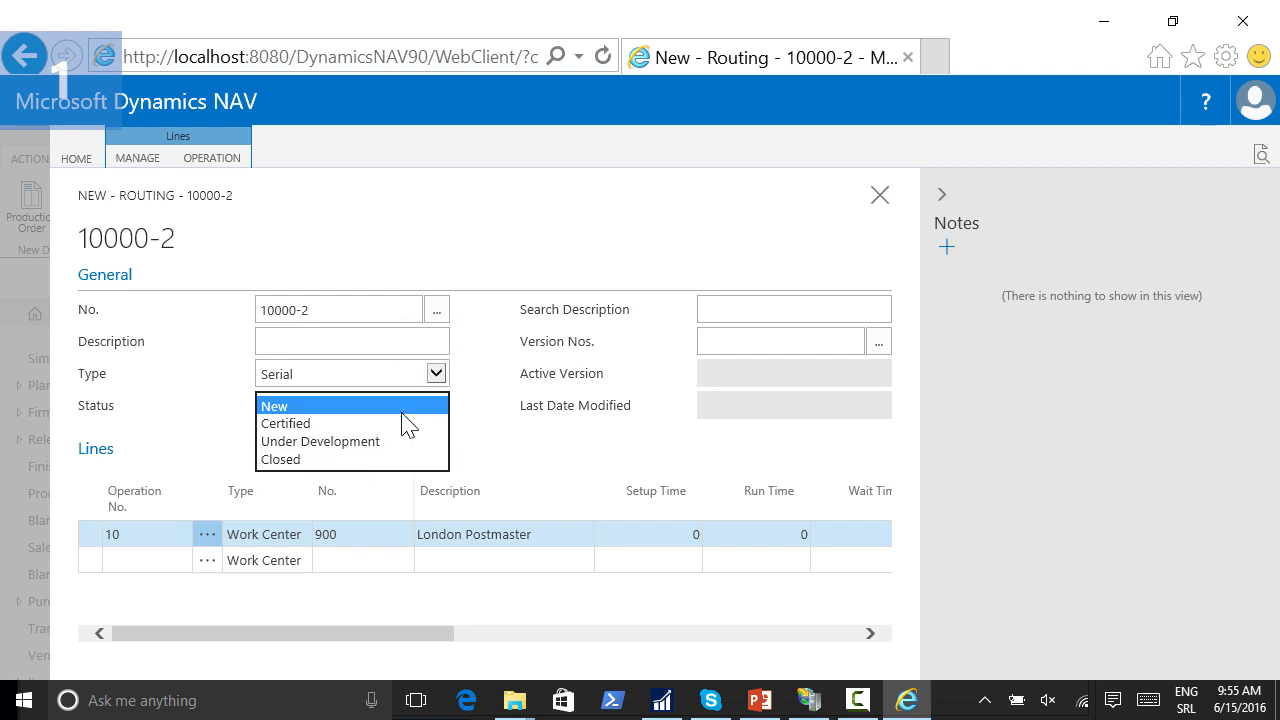
pyautogui.click(403, 423)
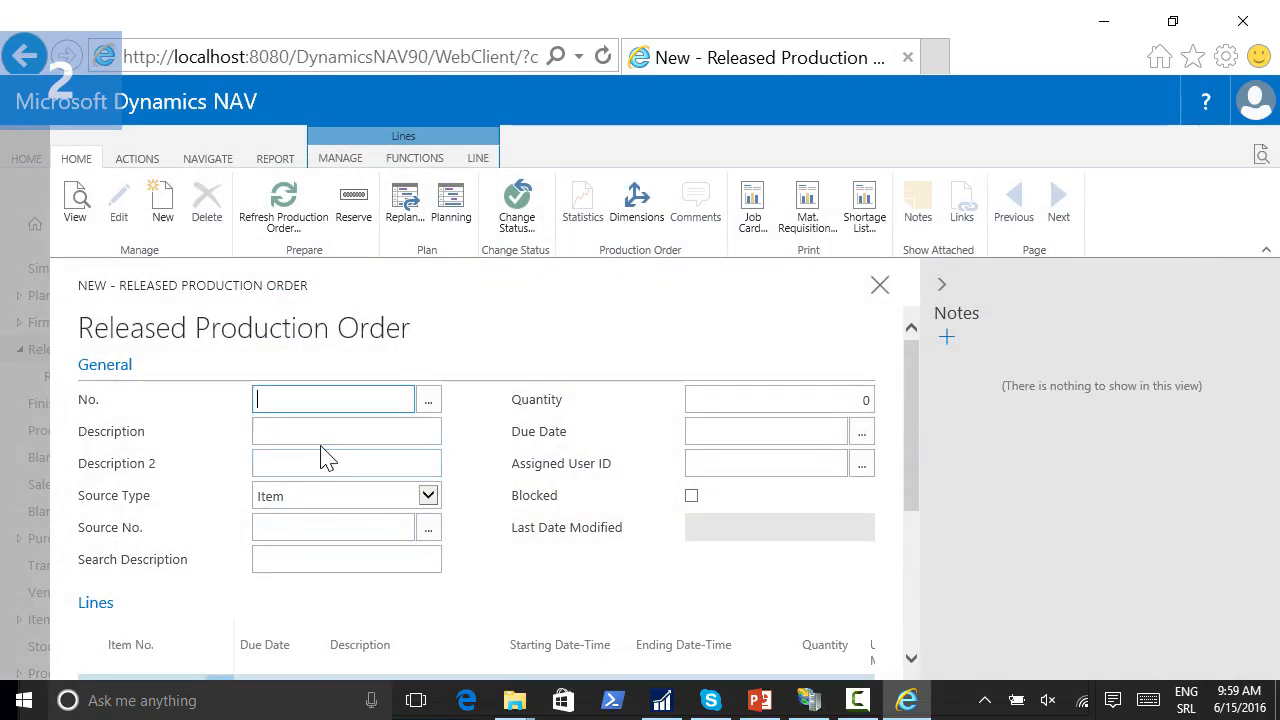
# Step: Fill in the new released production order with source item 10000-1 and a quantity of 10
pyautogui.click(316, 443)
pyautogui.click(315, 528)
pyautogui.write('10000')
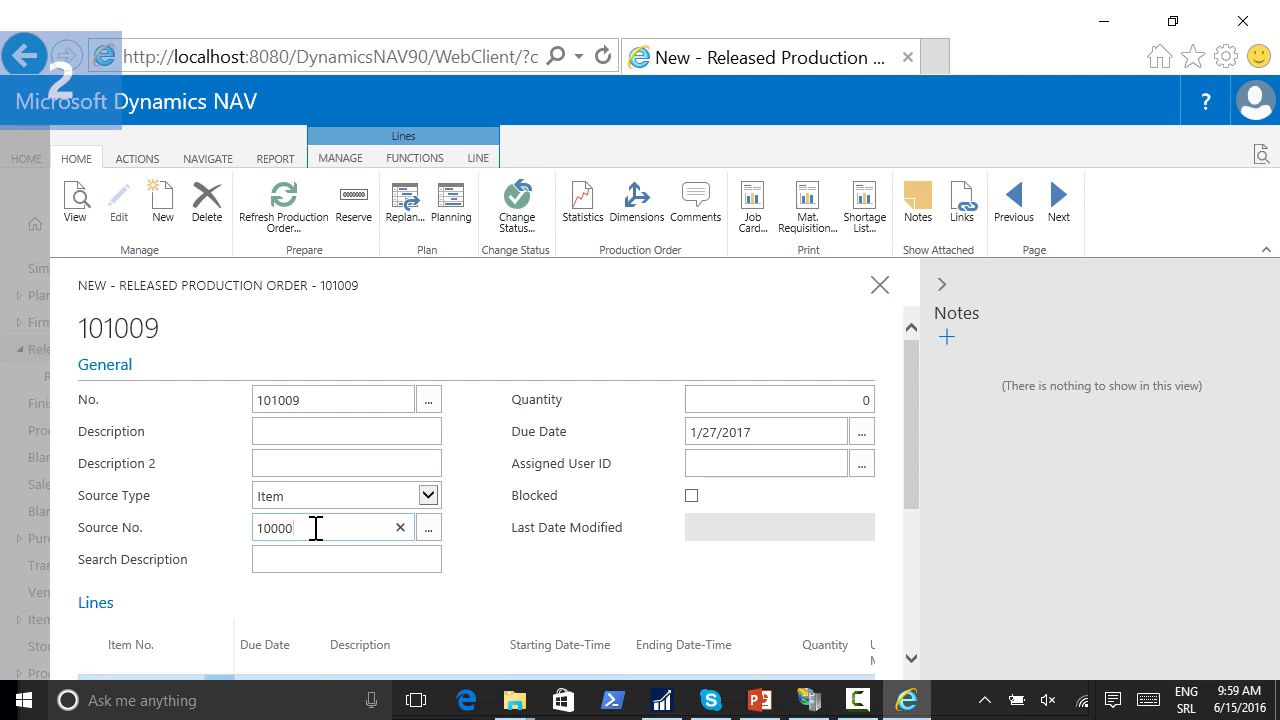
pyautogui.write('-')
pyautogui.click(306, 611)
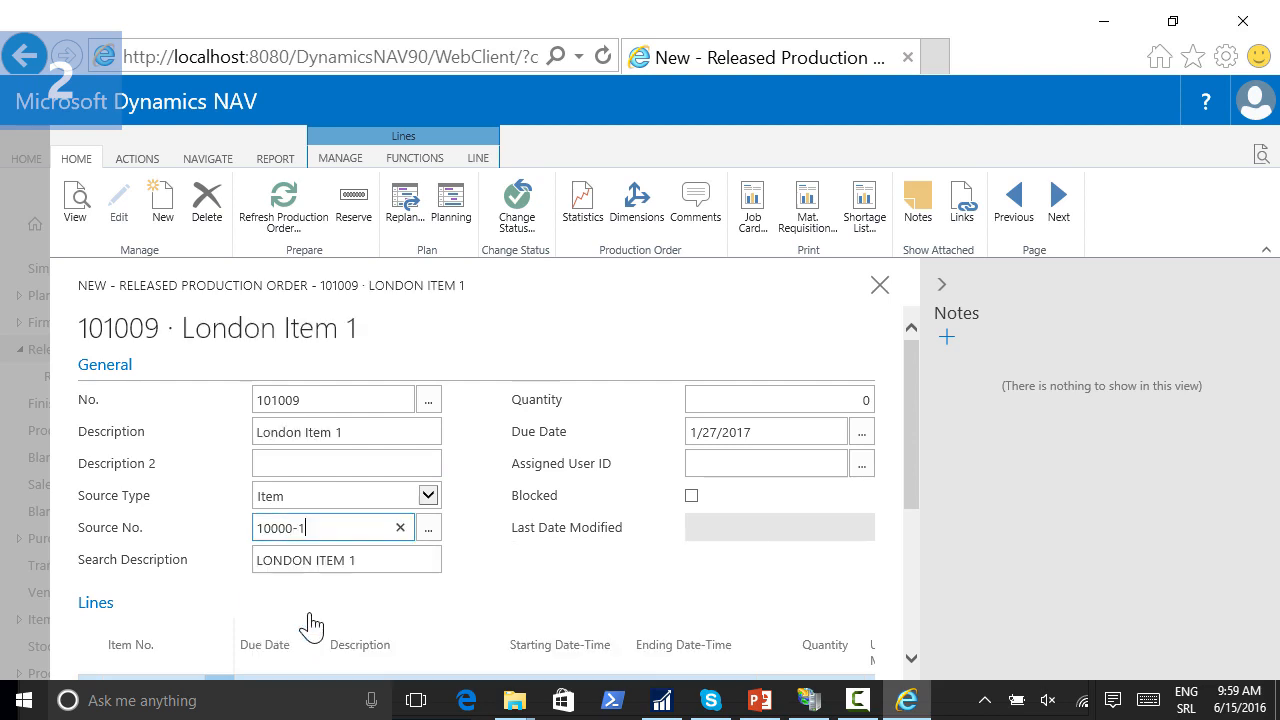
pyautogui.click(731, 399)
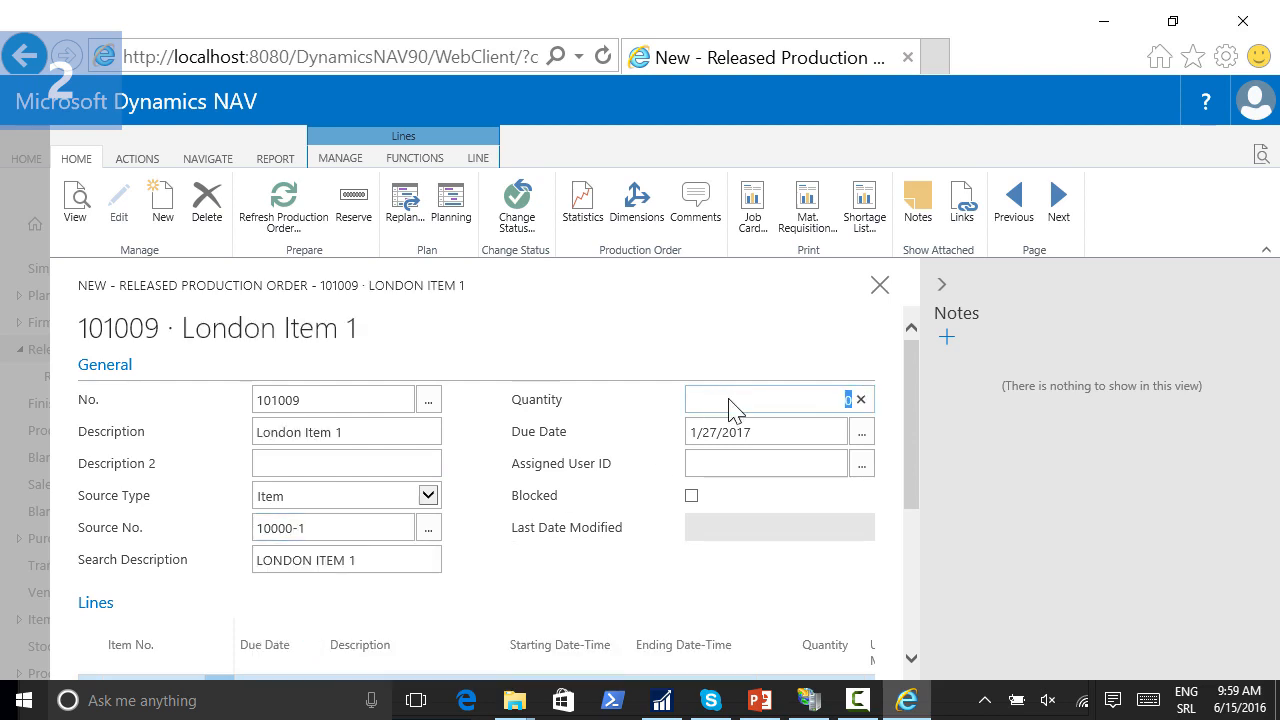
pyautogui.write('10')
pyautogui.press('Tab')
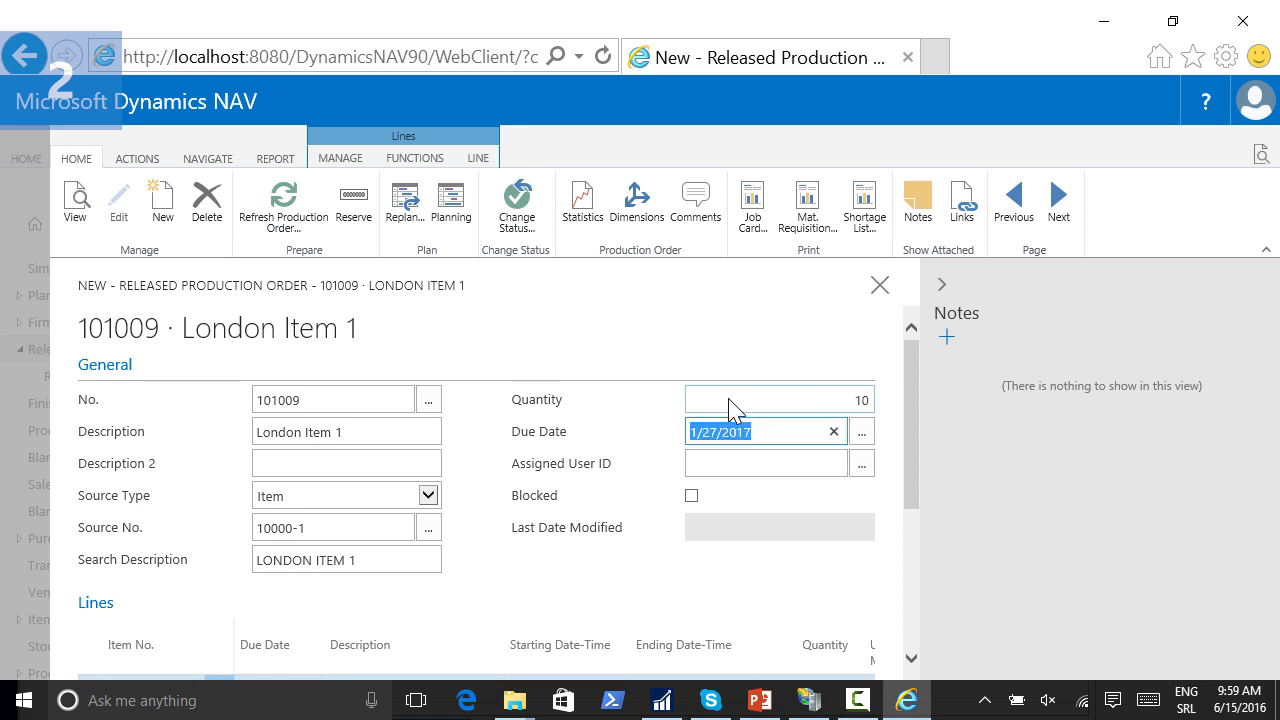
# Step: Refresh the production order for London Item 1, review its generated line, and close the order
pyautogui.click(284, 210)
pyautogui.click(803, 540)
pyautogui.scroll(-5, 909, 655)
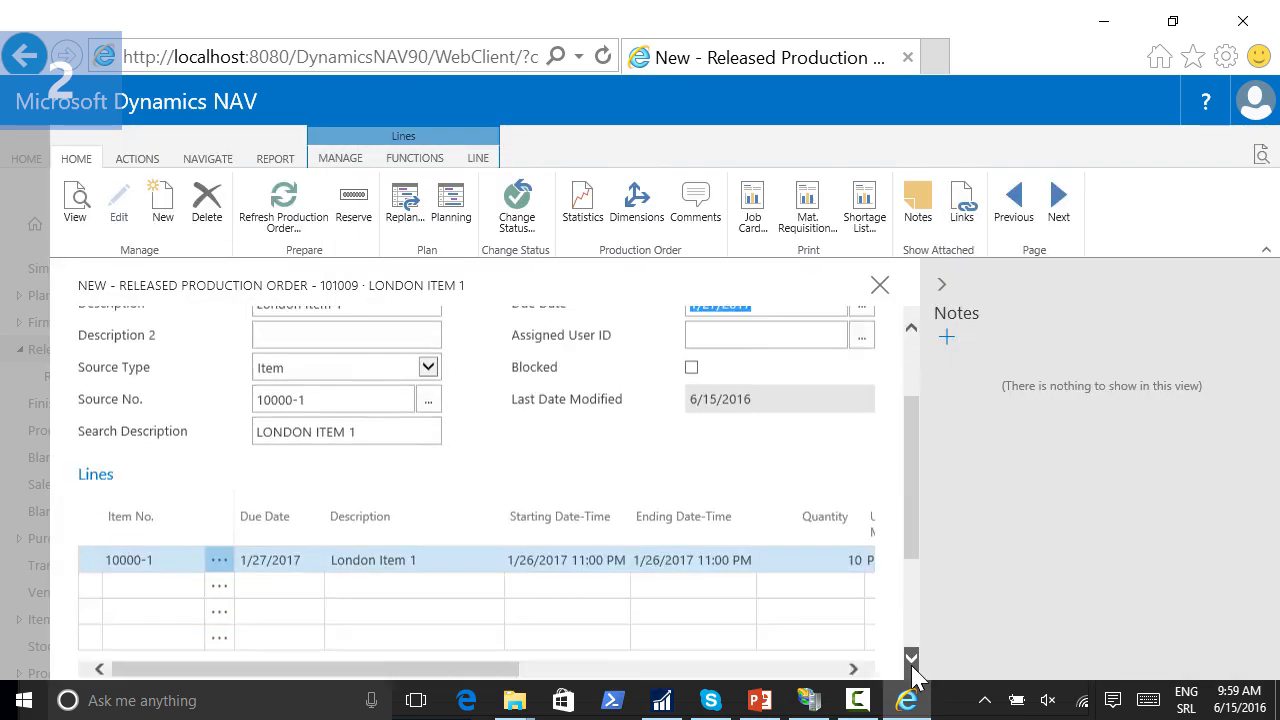
pyautogui.moveTo(386, 560); pyautogui.dragTo(631, 575)
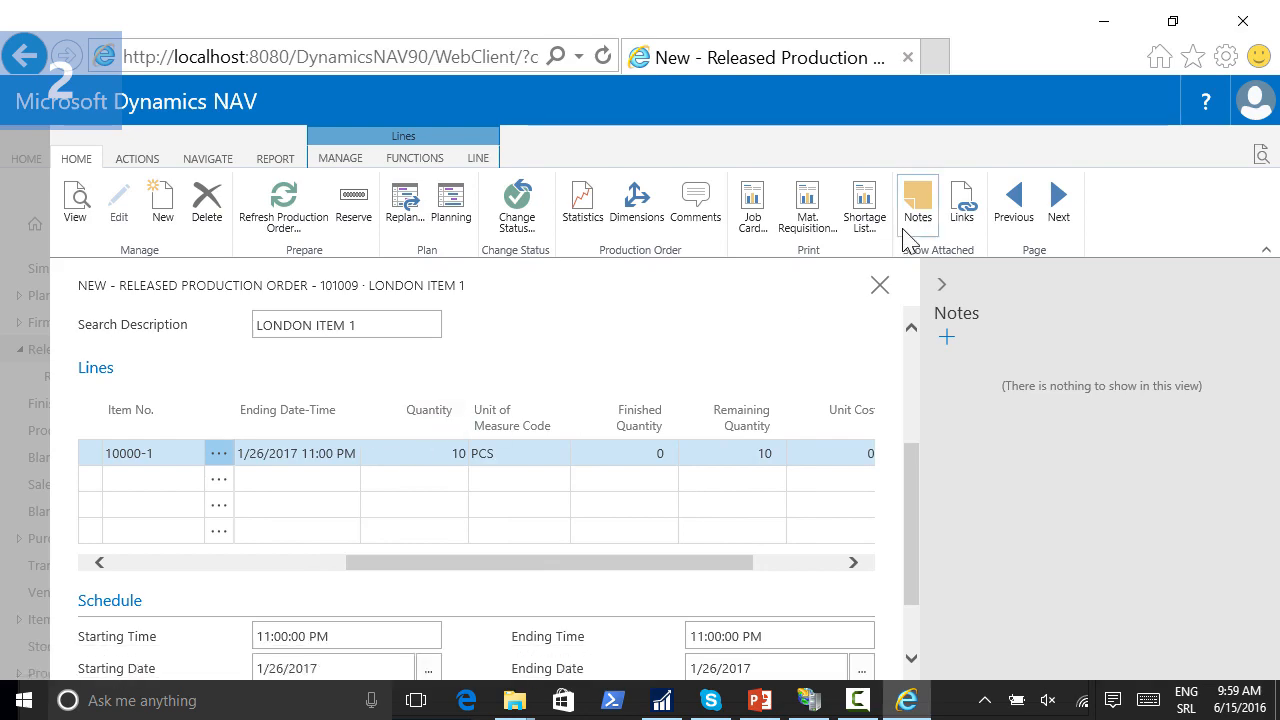
pyautogui.click(880, 285)
# Step: Create a second released production order for source item 10000-2 with a quantity of 10
pyautogui.click(738, 234)
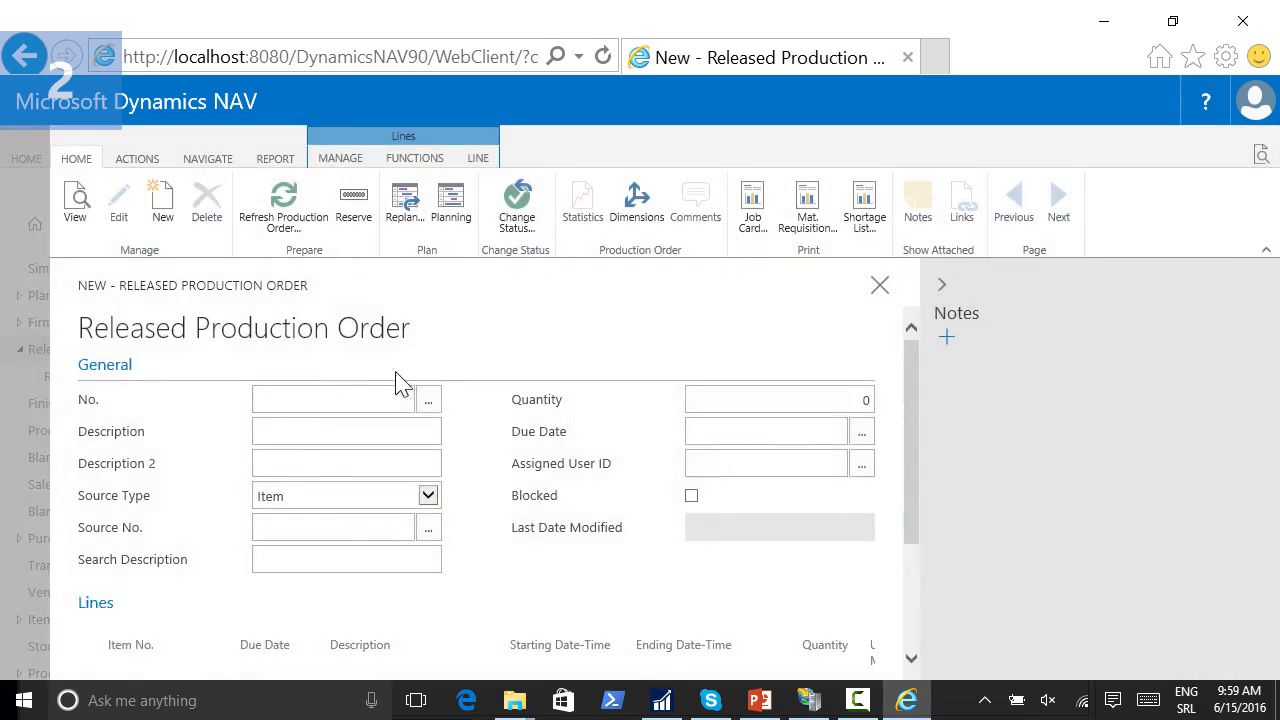
pyautogui.click(305, 527)
pyautogui.write('1000')
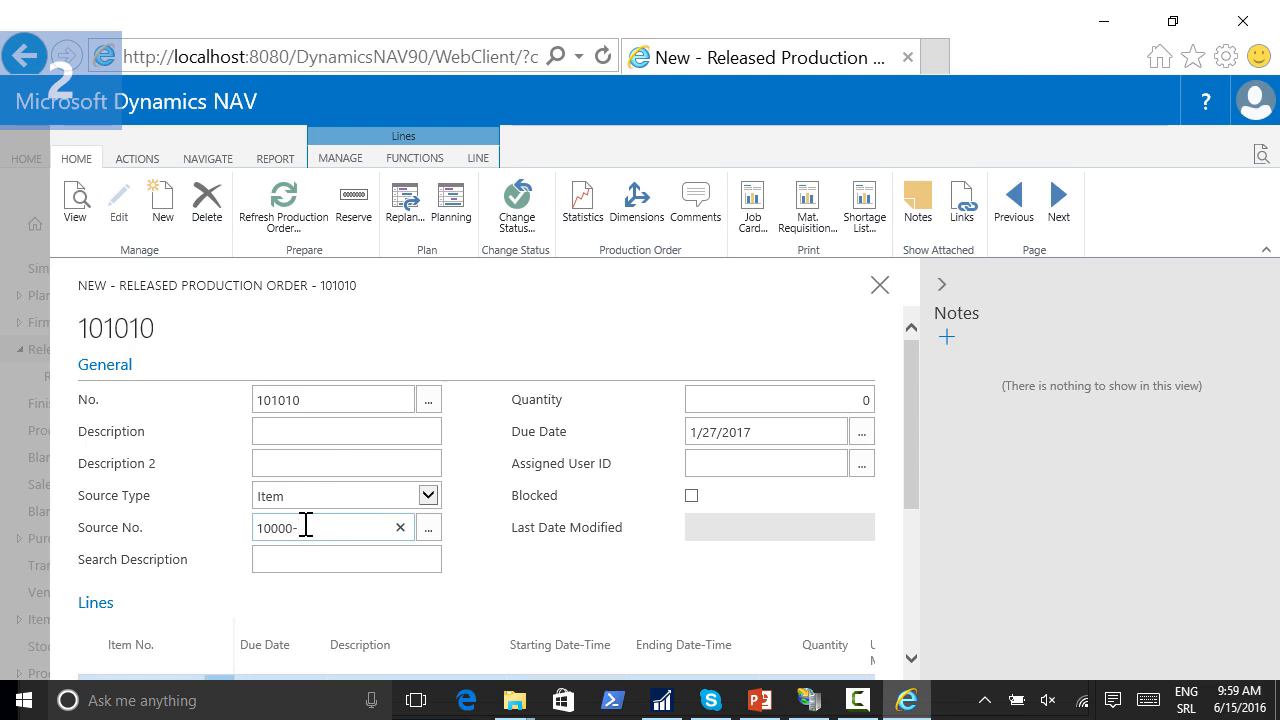
pyautogui.write('0-')
pyautogui.click(300, 636)
pyautogui.click(866, 399)
pyautogui.doubleClick(823, 396)
pyautogui.write('10')
pyautogui.press('Tab')
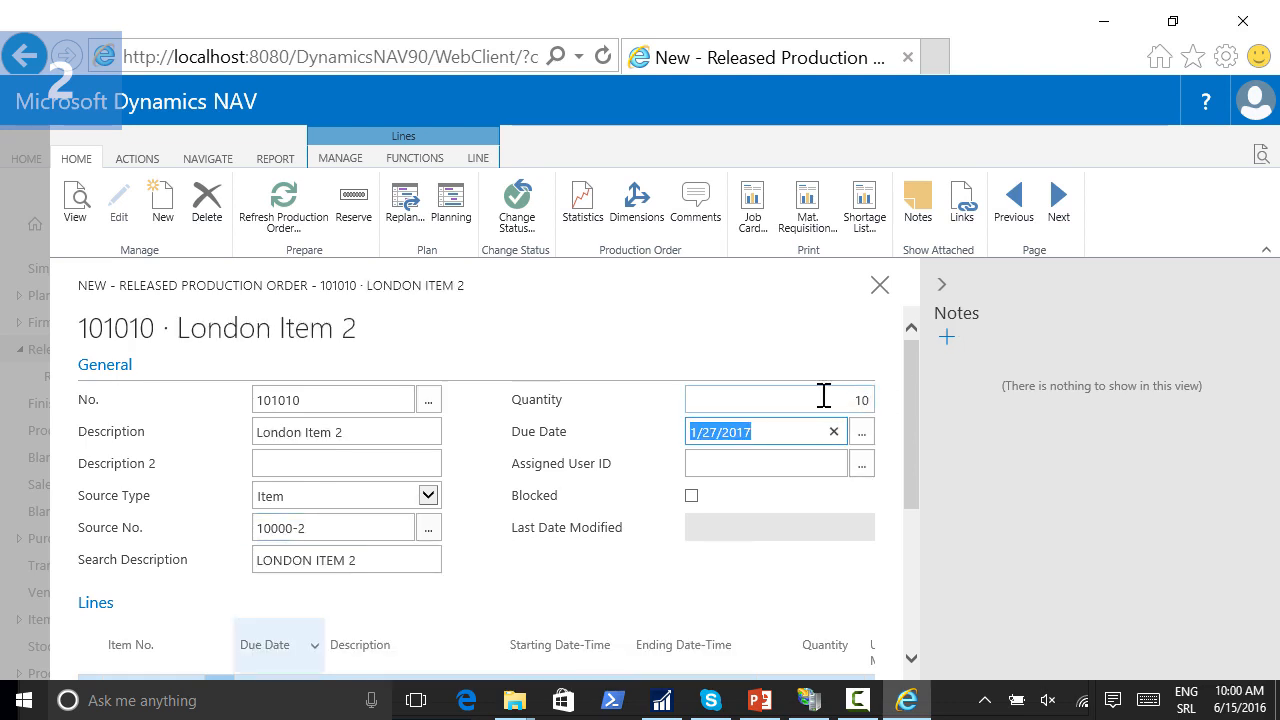
# Step: Refresh the production order for London Item 2, review its generated line, and close the order
pyautogui.click(280, 209)
pyautogui.click(802, 540)
pyautogui.moveTo(914, 503); pyautogui.dragTo(916, 563)
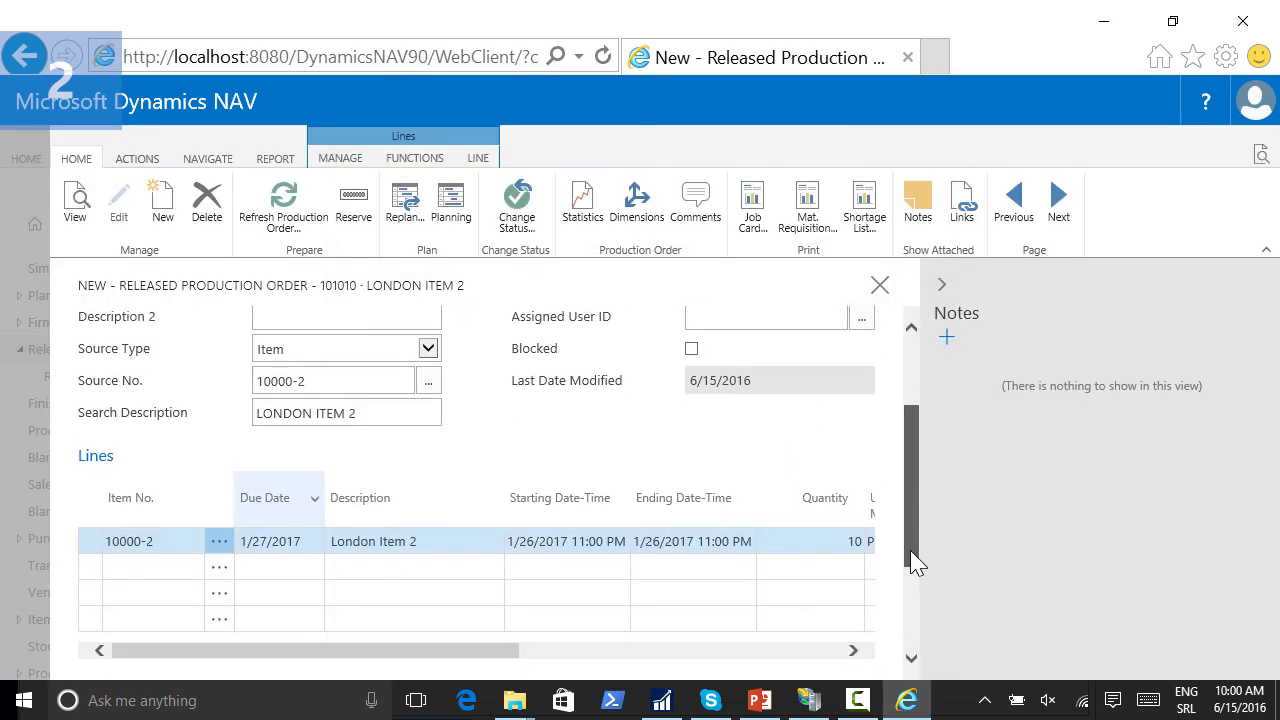
pyautogui.moveTo(512, 652); pyautogui.dragTo(760, 652)
pyautogui.click(880, 285)
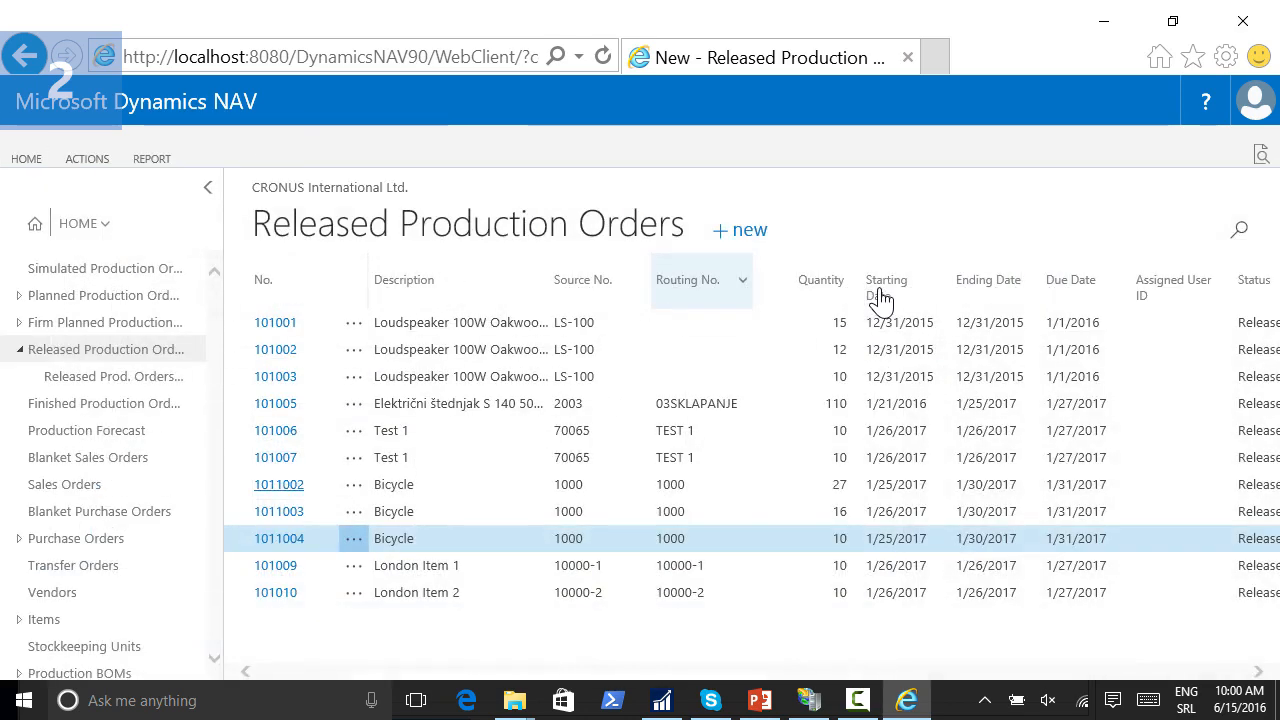
# Step: Search the pages for "subcontr" and open the DEFAULT Subcontracting Worksheet
pyautogui.hotkey('ctrl', 'F3')
pyautogui.write('subcontr')
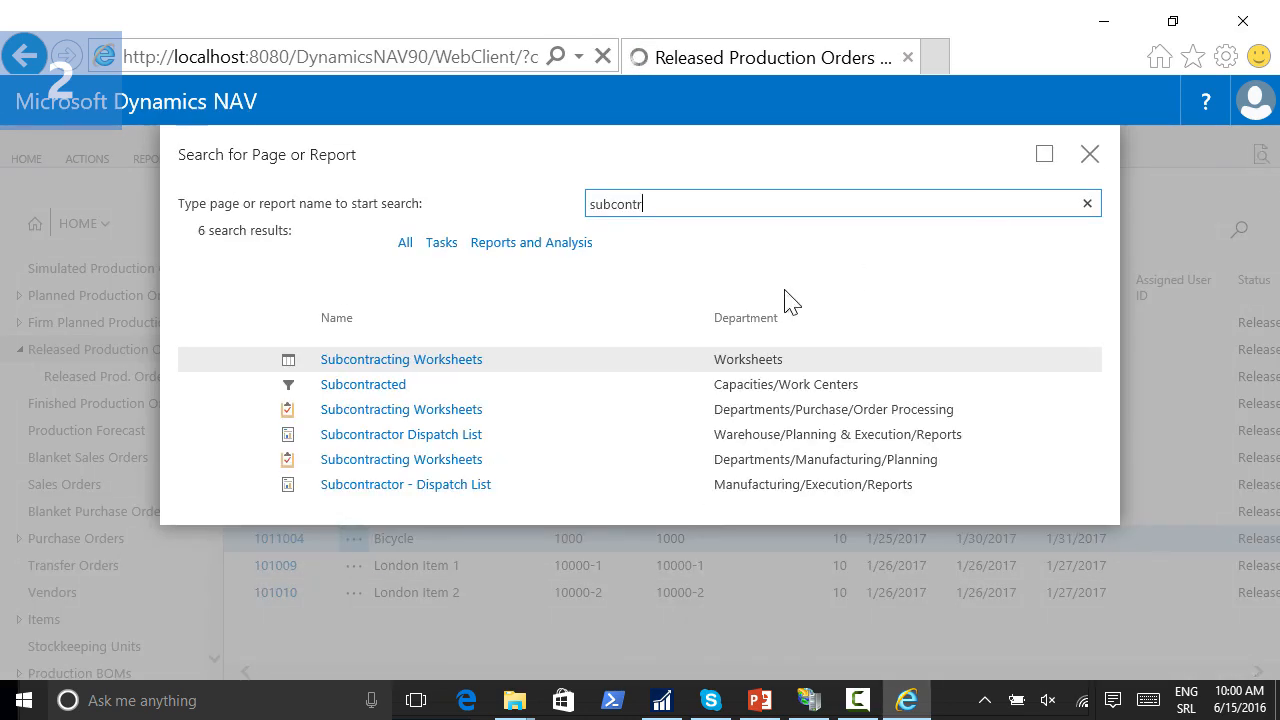
pyautogui.click(472, 370)
pyautogui.click(195, 293)
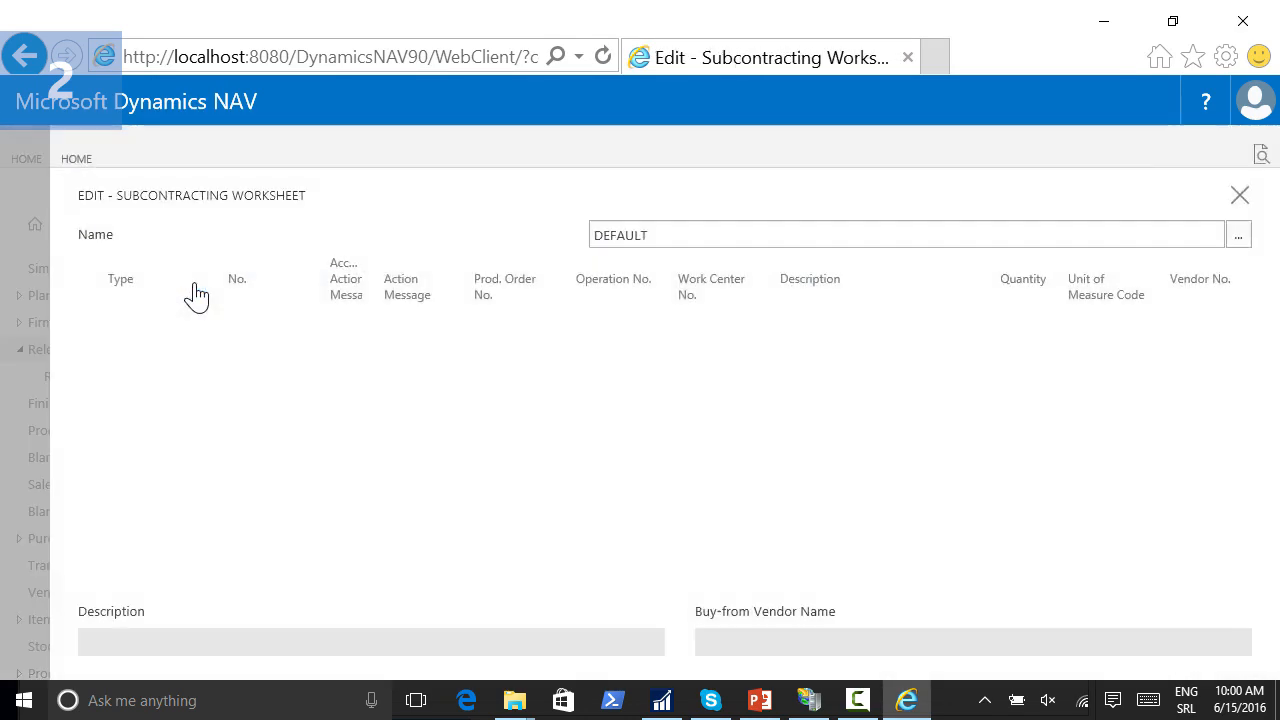
# Step: Run Calculate Subcontracts to fill the worksheet with the subcontracted operations
pyautogui.click(72, 161)
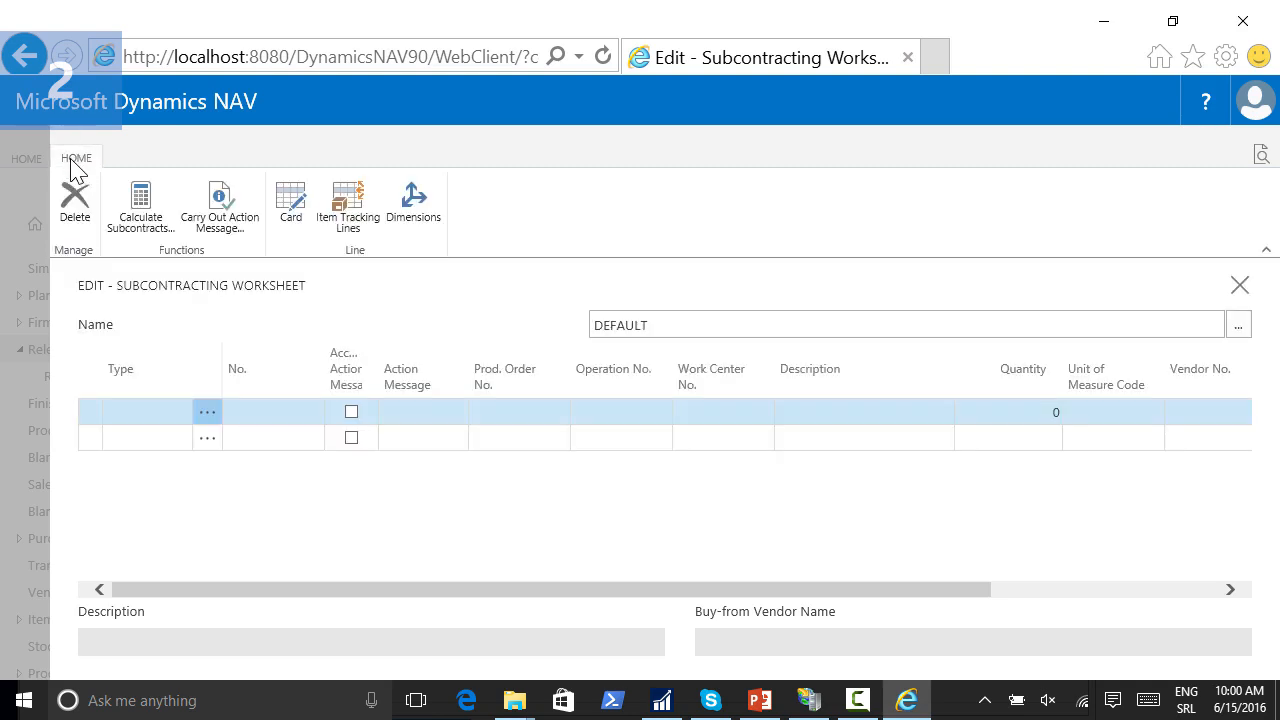
pyautogui.click(143, 200)
pyautogui.click(805, 535)
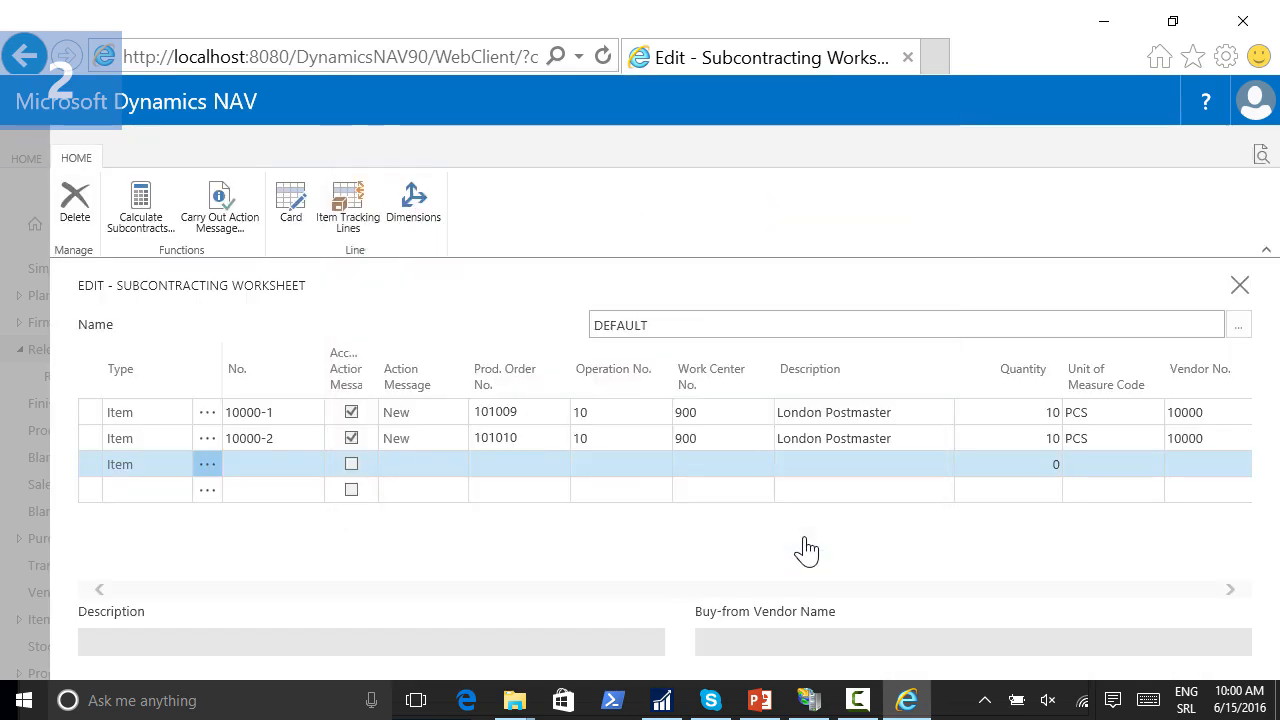
# Step: Review the two worksheet lines, including production order, operation, quantity, vendor, direct unit cost and due date
pyautogui.click(524, 414)
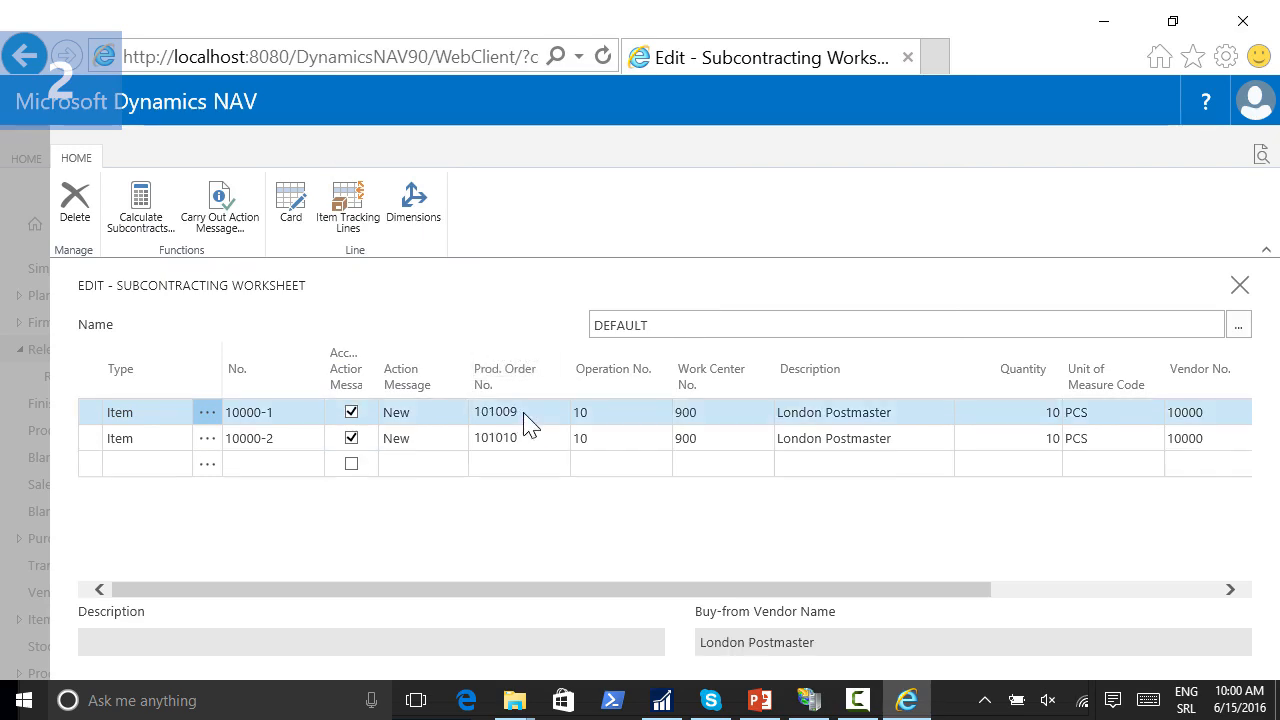
pyautogui.click(533, 438)
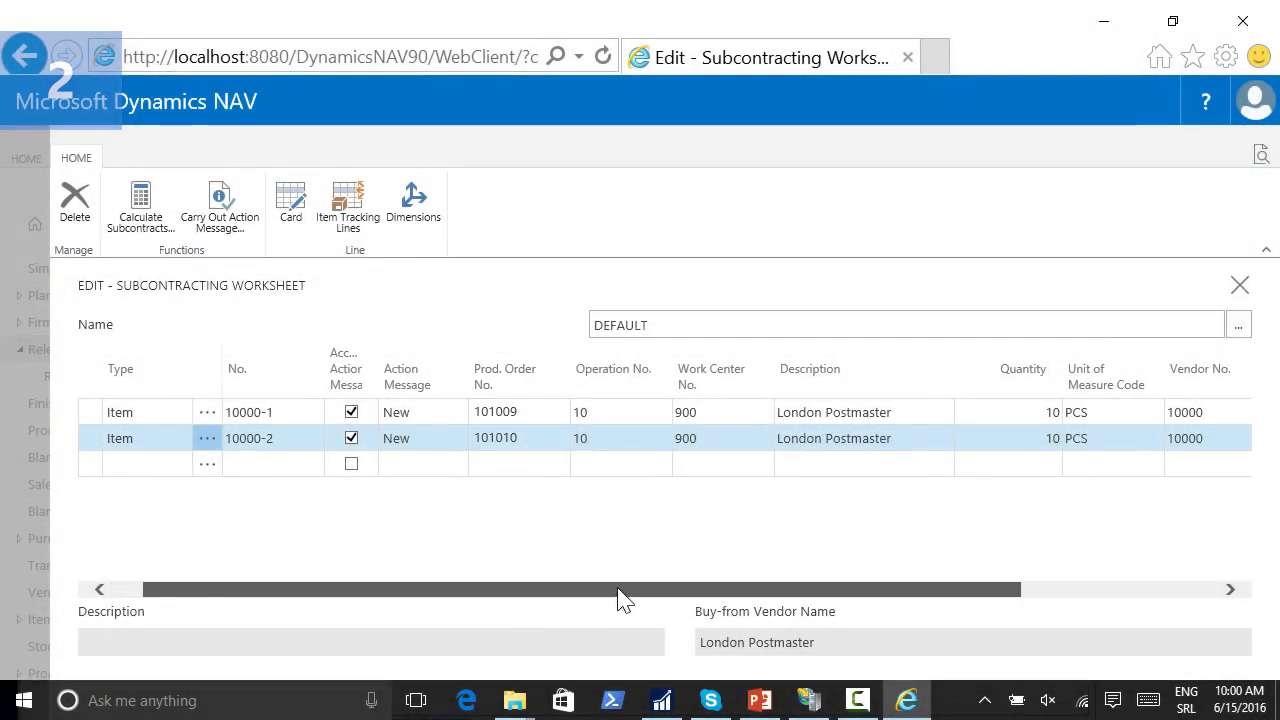
pyautogui.moveTo(618, 598); pyautogui.dragTo(826, 610)
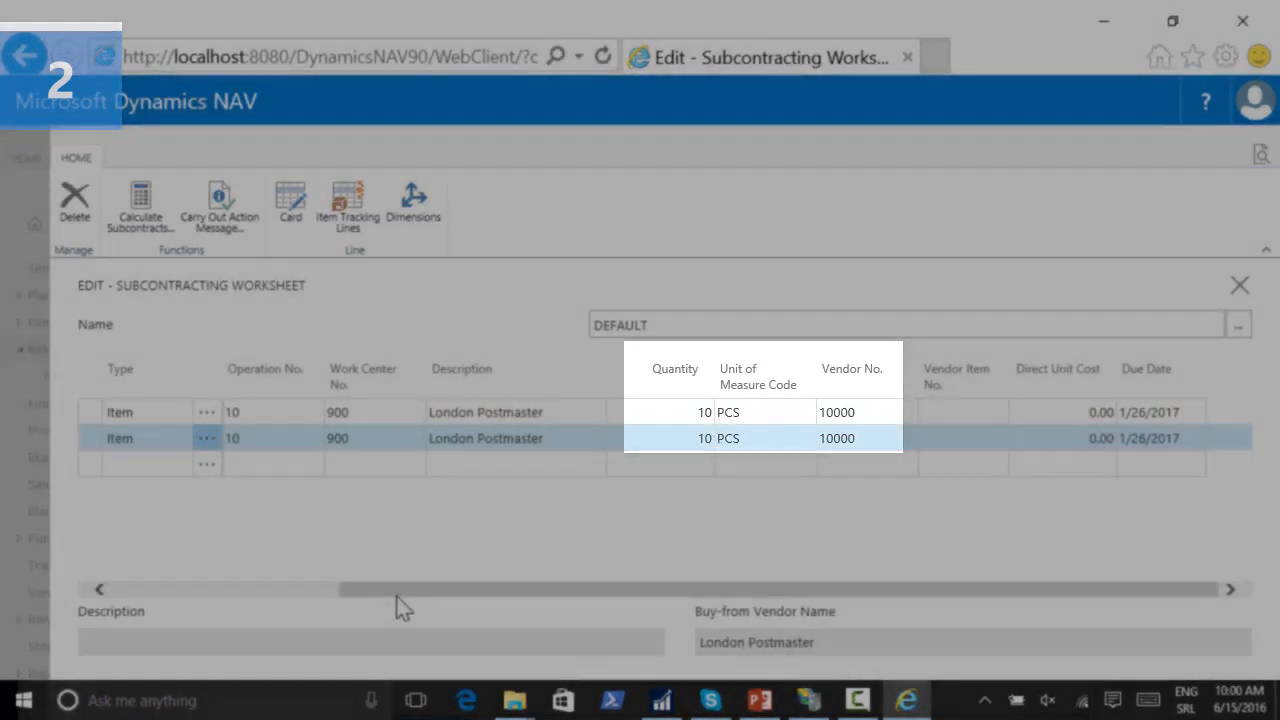
pyautogui.moveTo(397, 596); pyautogui.dragTo(183, 513)
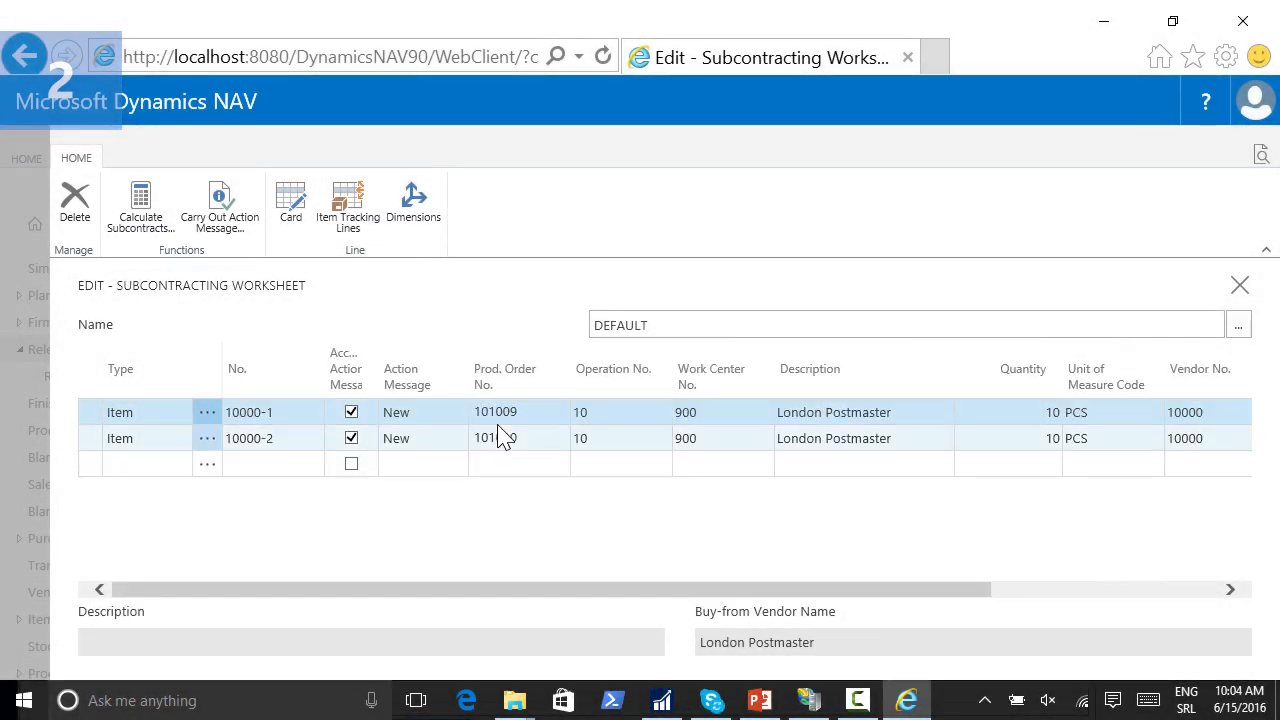
# Step: Carry out the action messages for both subcontracting lines without printing orders, and close the worksheet and the worksheet names list
pyautogui.click(210, 205)
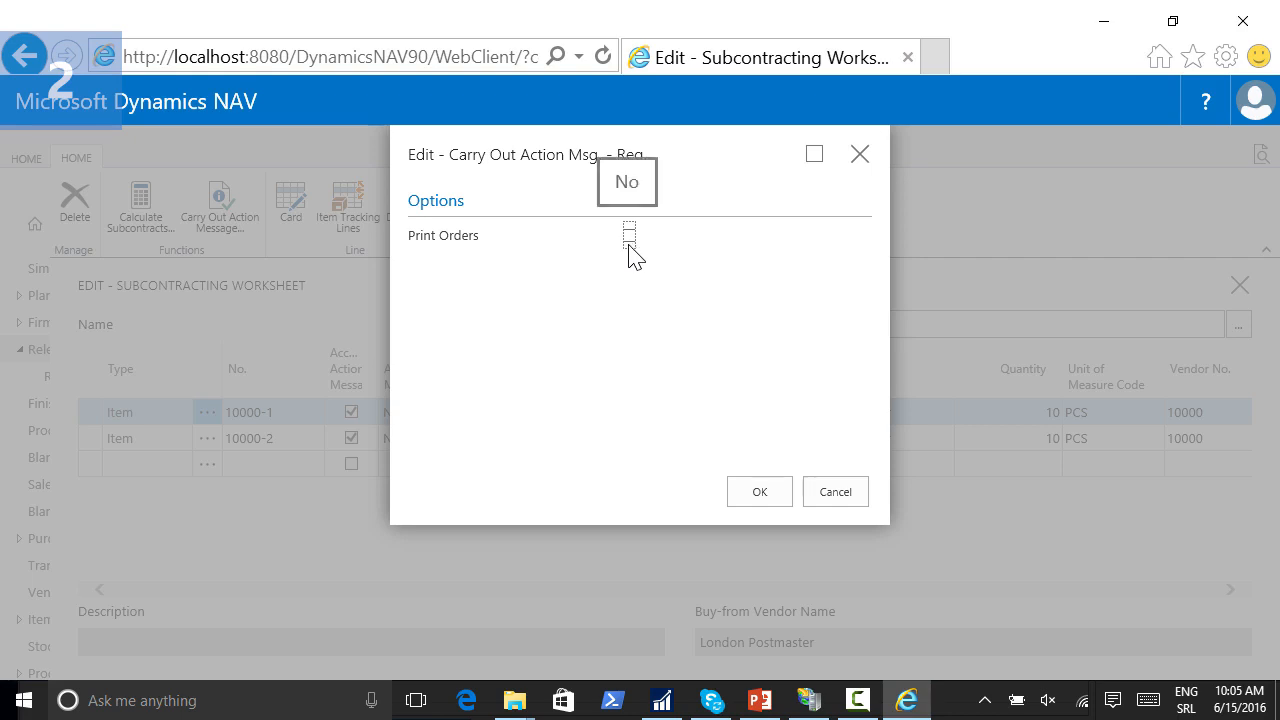
pyautogui.click(757, 493)
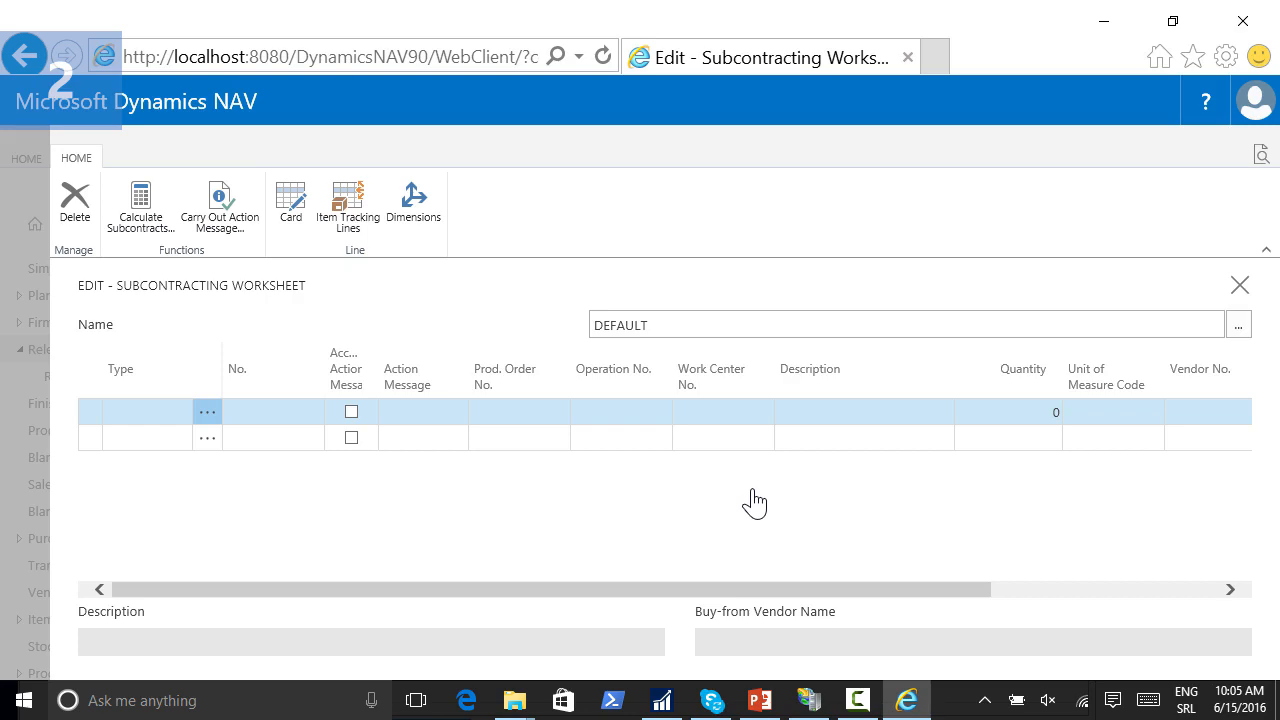
pyautogui.click(1238, 287)
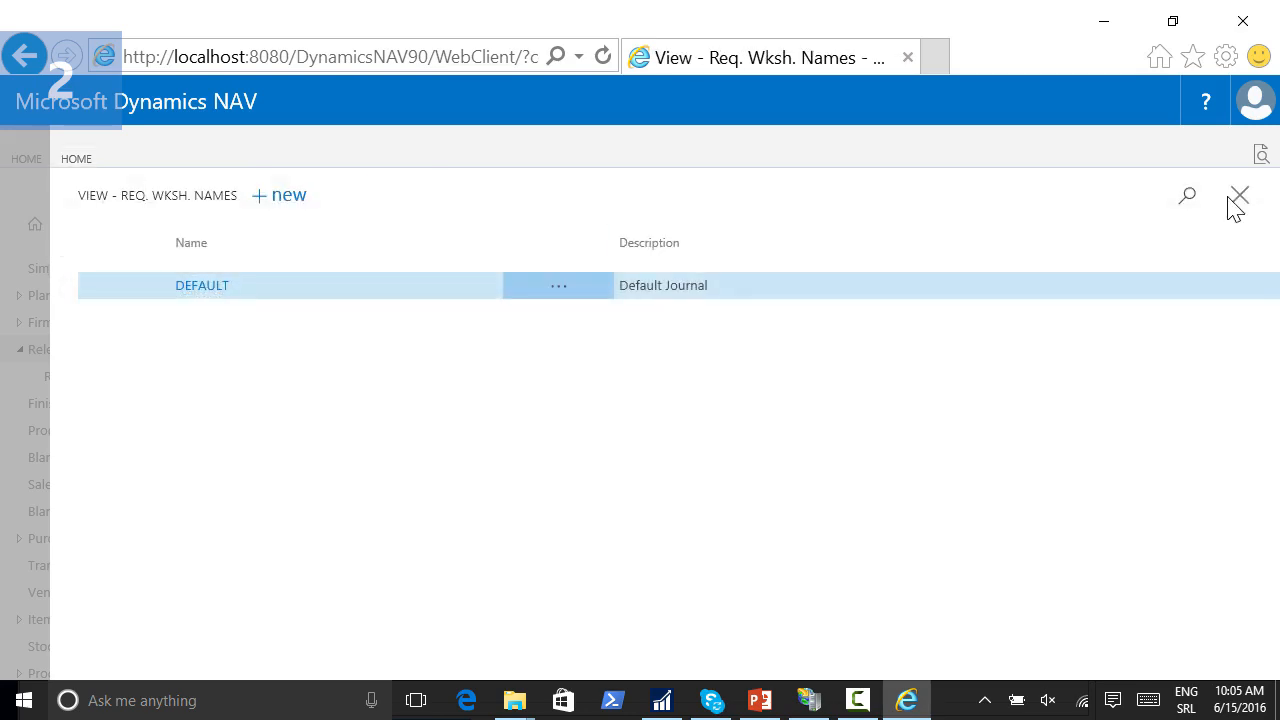
pyautogui.click(1239, 195)
# Step: Search the pages for "purch ord", open the Purchase Orders list and open the last listed London Postmaster order
pyautogui.click(1261, 155)
pyautogui.write('purch ord')
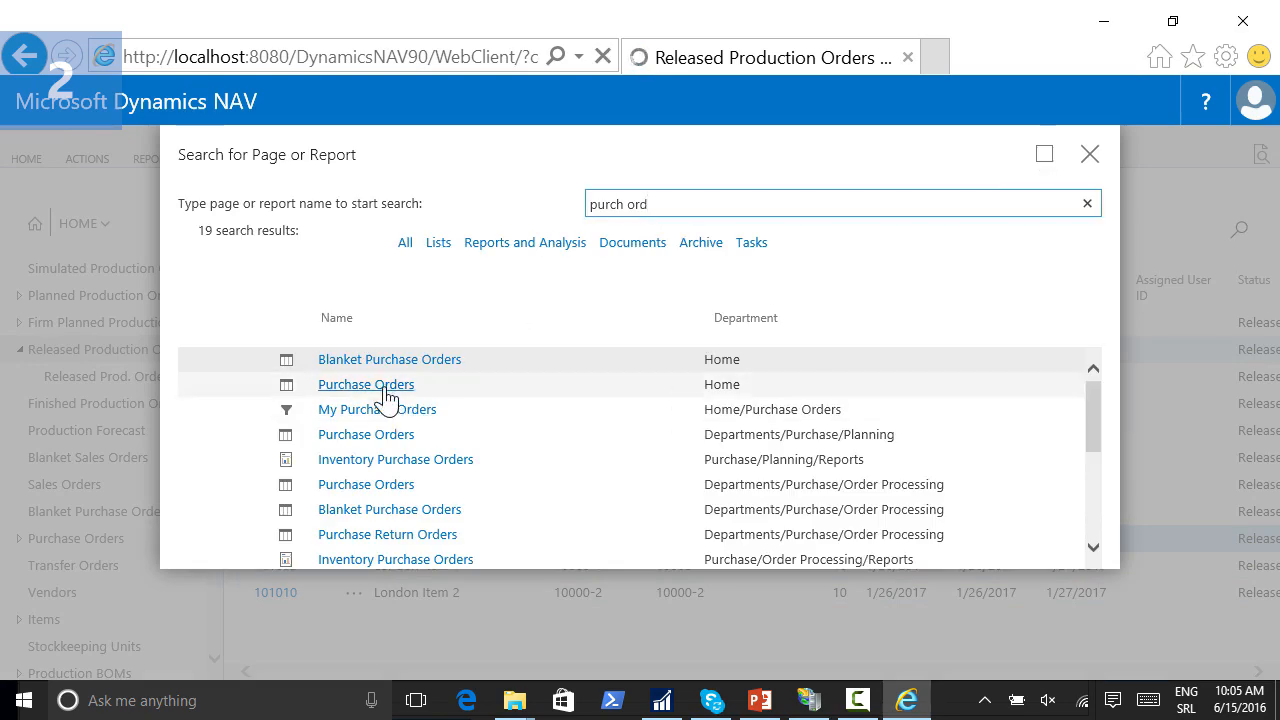
pyautogui.click(390, 392)
pyautogui.click(905, 340)
pyautogui.moveTo(905, 340); pyautogui.dragTo(915, 428)
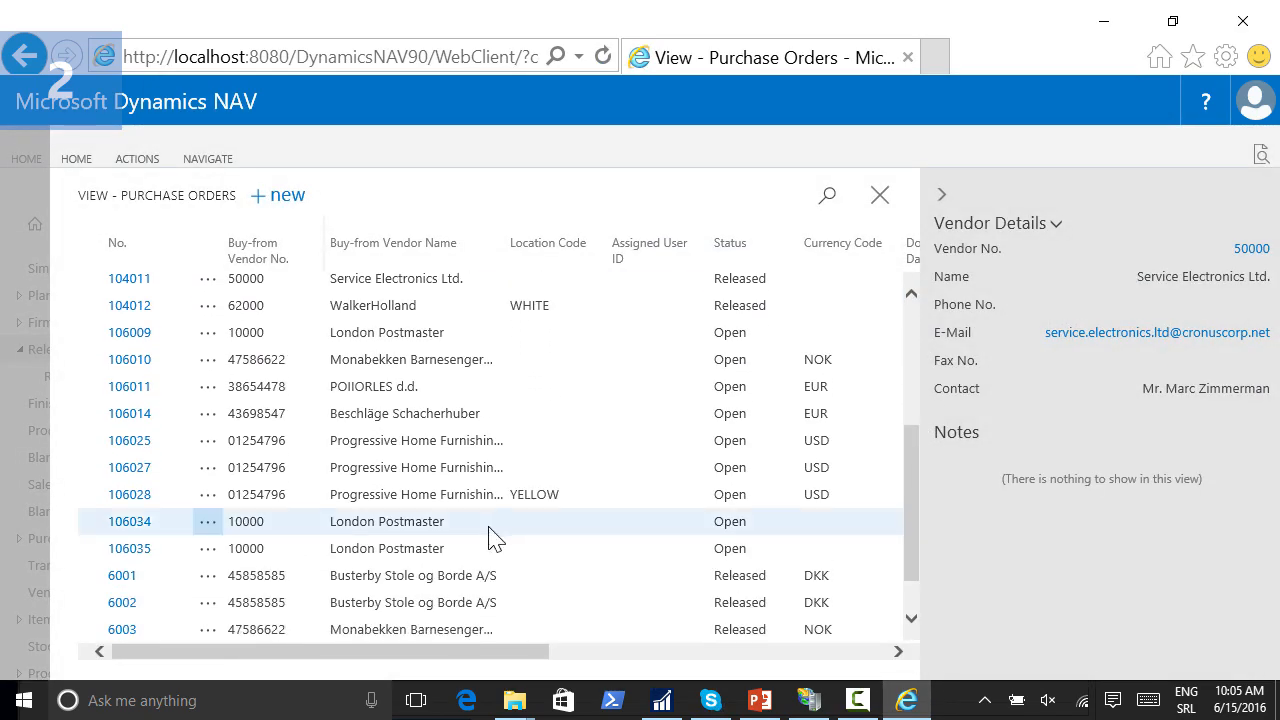
pyautogui.doubleClick(440, 549)
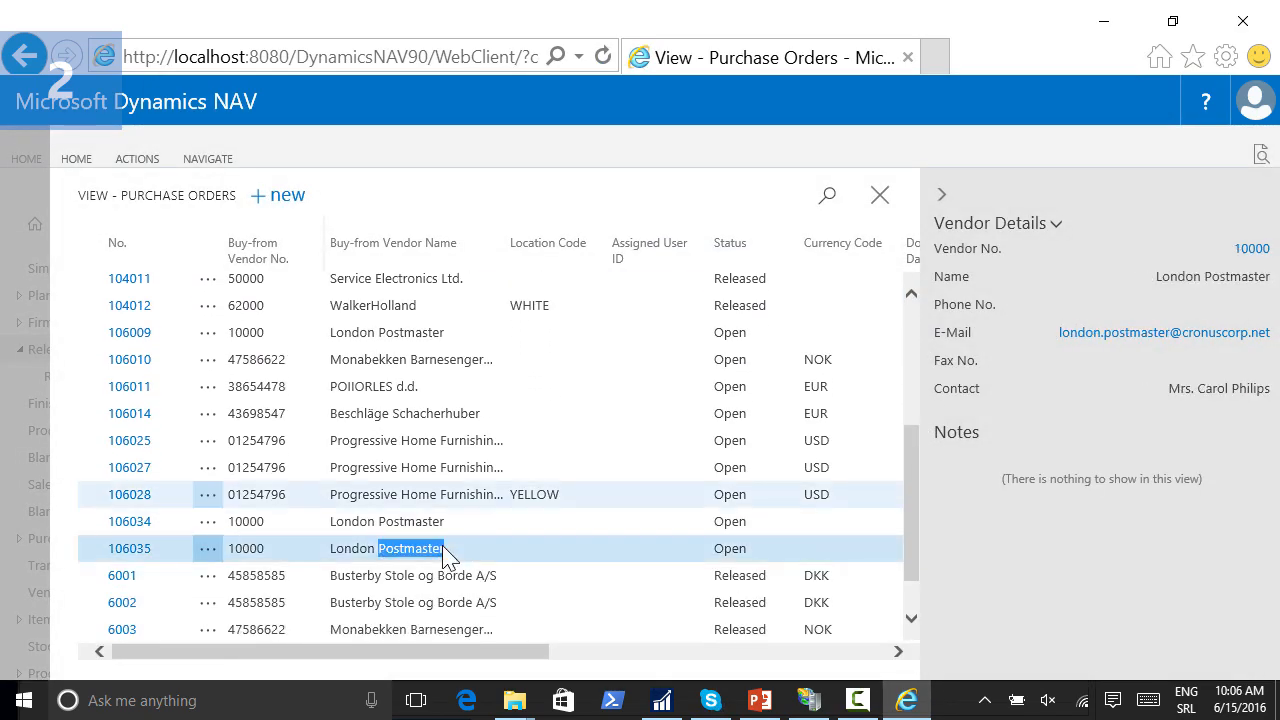
pyautogui.click(133, 557)
# Step: Set the location code to MFG1 on both purchase order lines, for items 10000-1 and 10000-2
pyautogui.moveTo(915, 410); pyautogui.dragTo(918, 495)
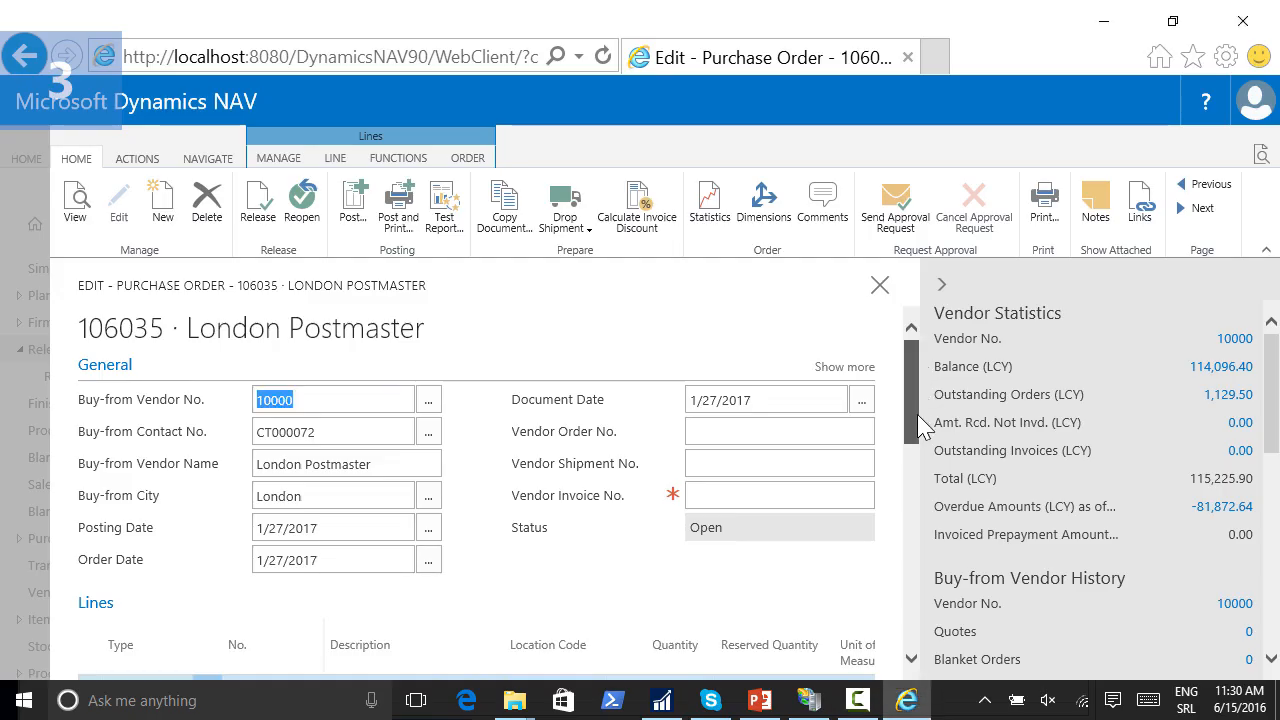
pyautogui.moveTo(914, 354); pyautogui.dragTo(918, 438)
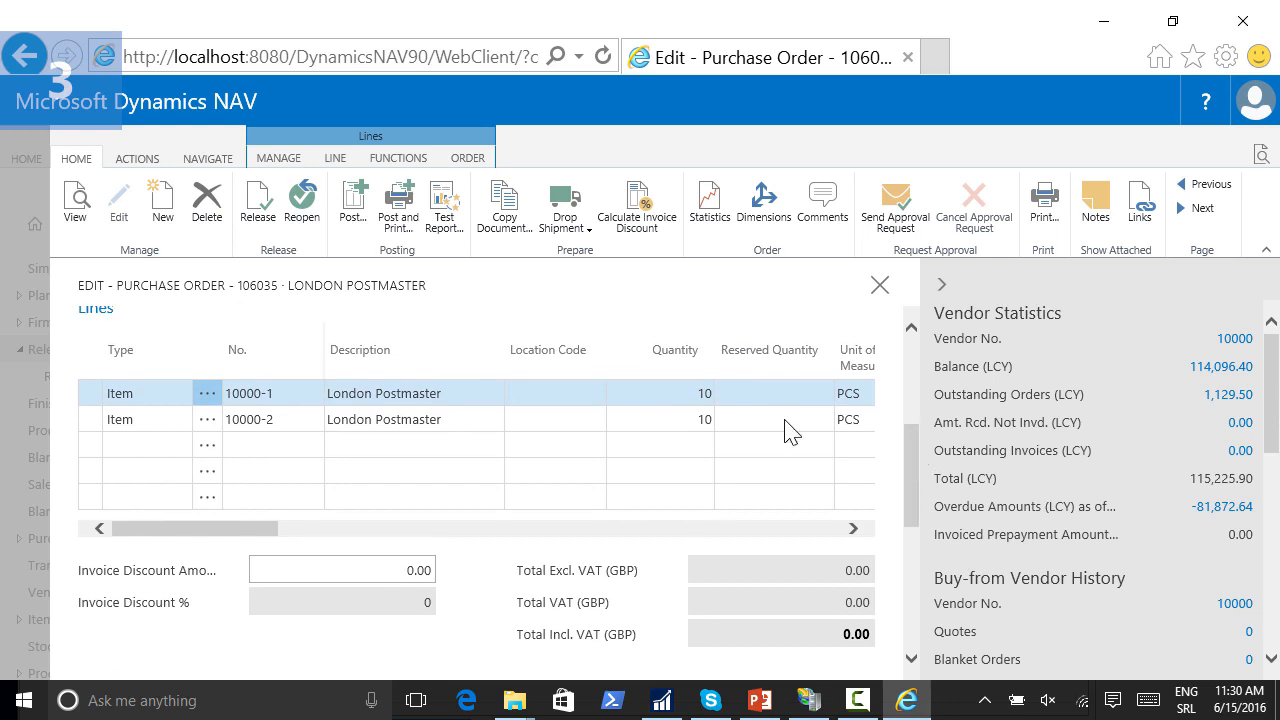
pyautogui.click(563, 393)
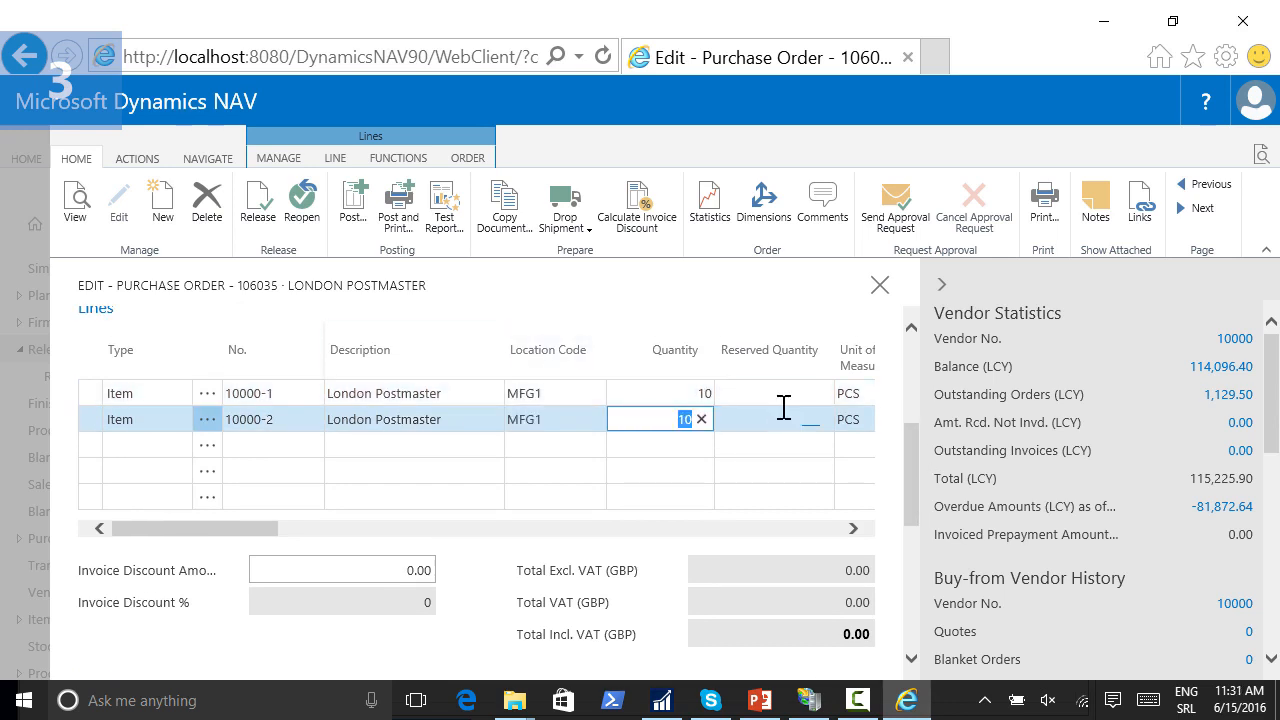
# Step: Set the direct unit cost excluding VAT to 100 on both lines and check their production order and work center numbers
pyautogui.press('Tab')
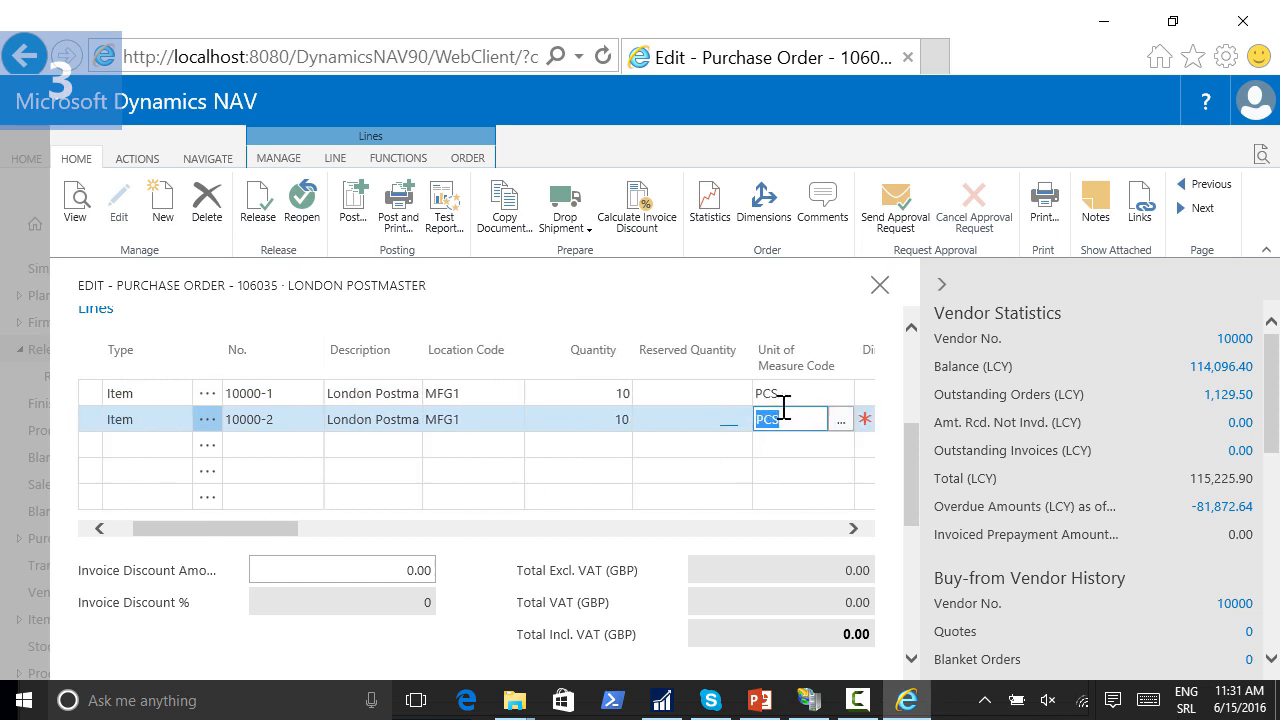
pyautogui.press('Tab')
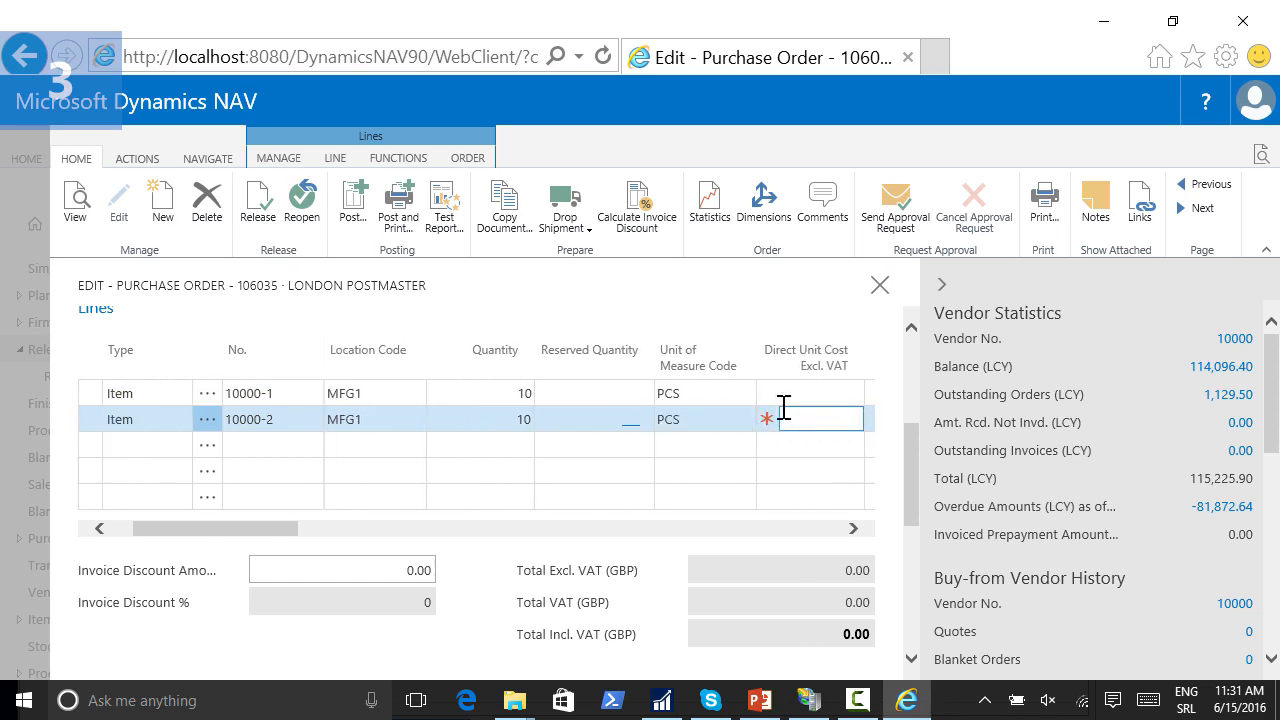
pyautogui.press('Up')
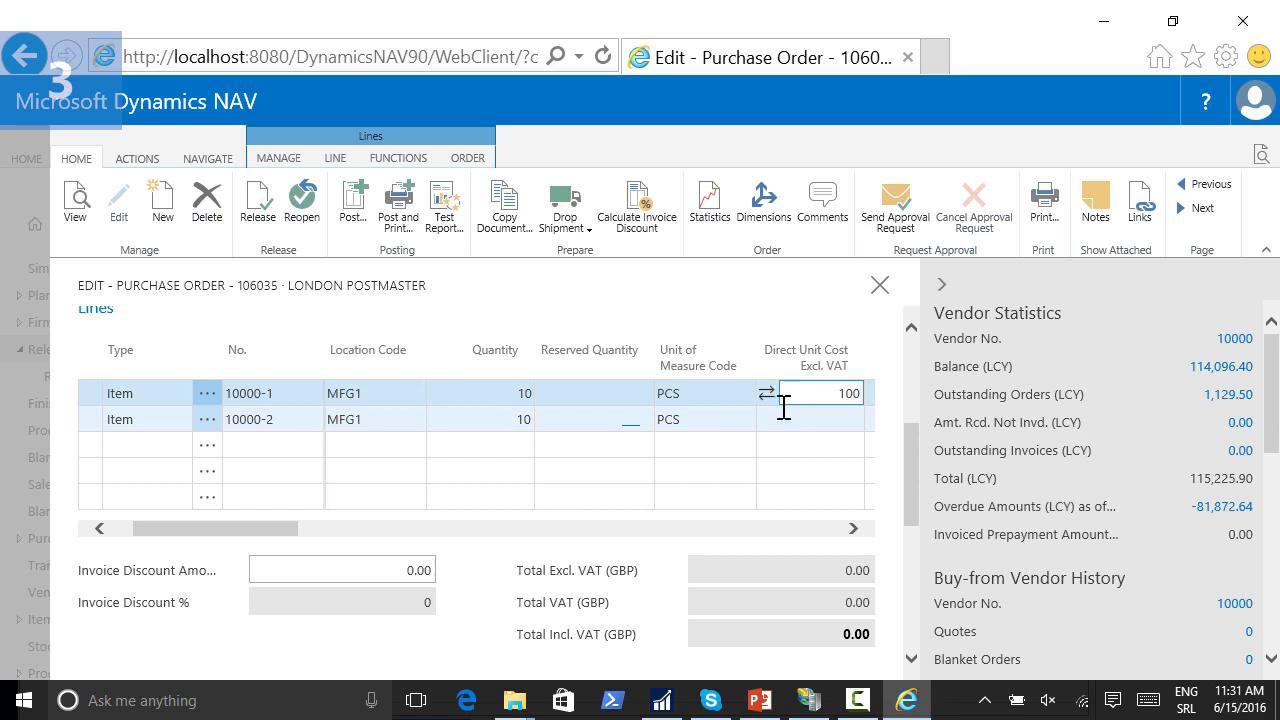
pyautogui.write('100')
pyautogui.press('Down')
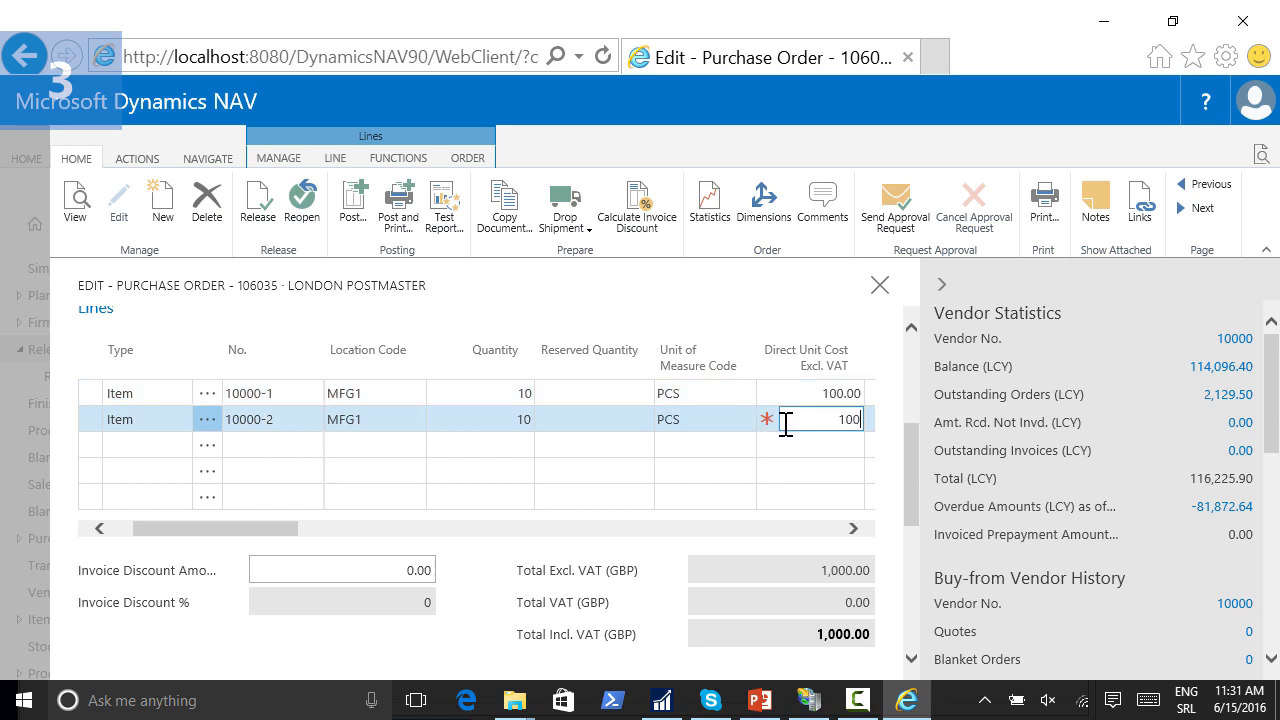
pyautogui.press('Tab')
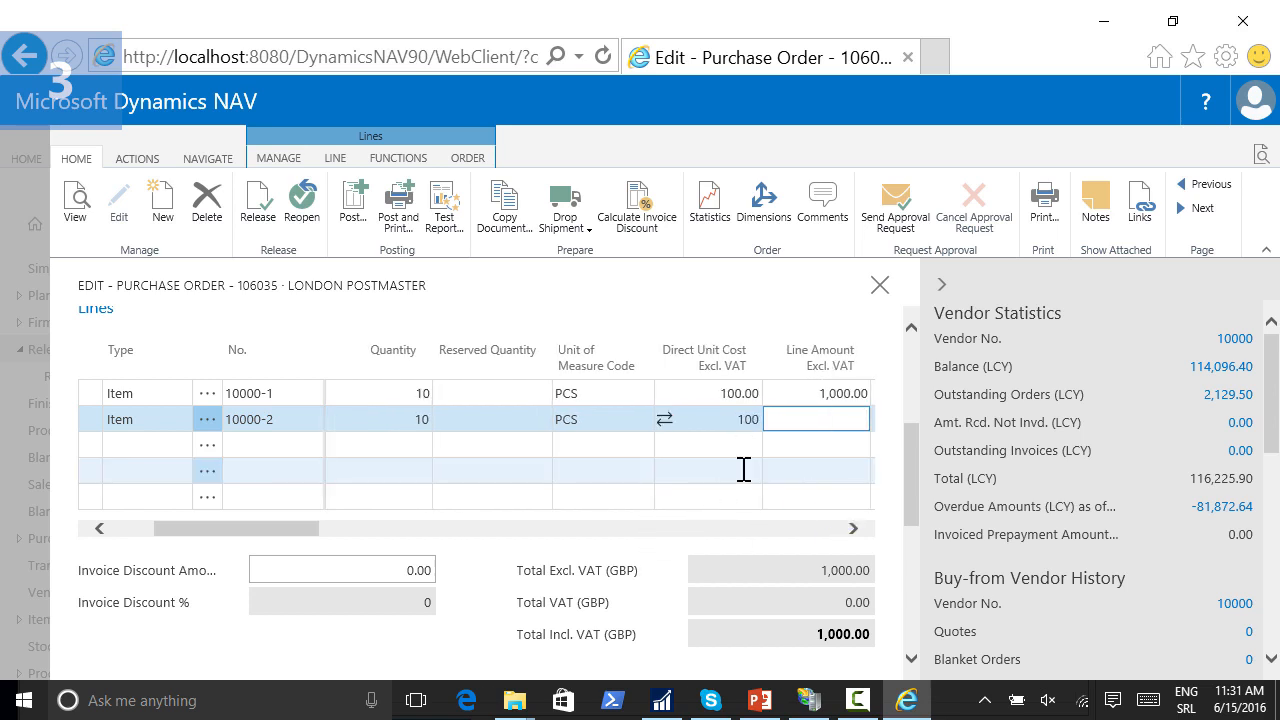
pyautogui.moveTo(310, 534); pyautogui.dragTo(566, 543)
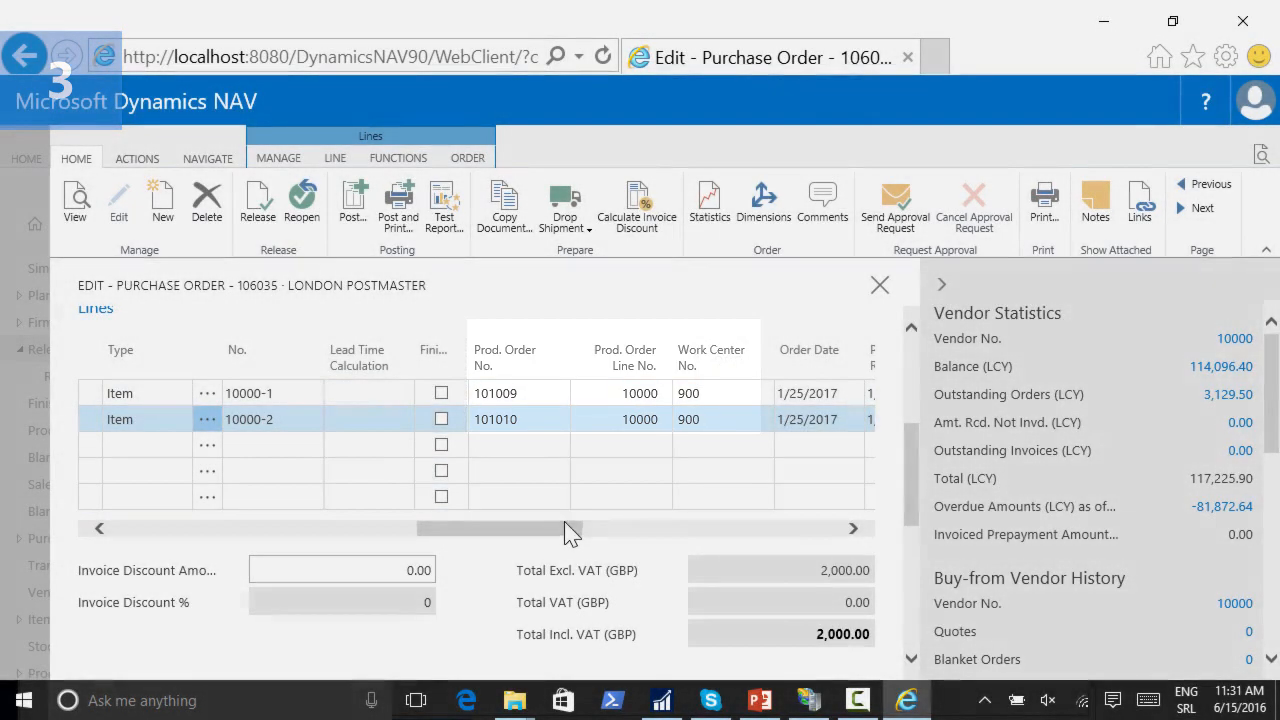
pyautogui.moveTo(570, 533); pyautogui.dragTo(186, 532)
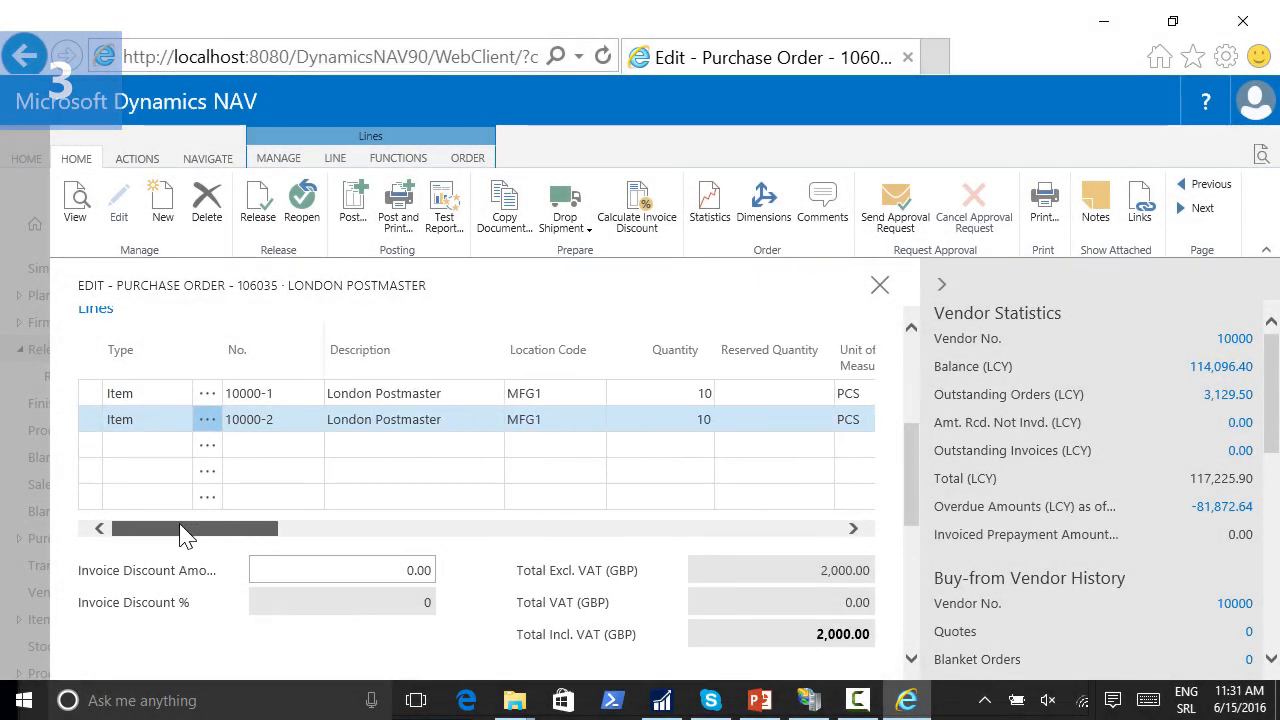
# Step: Enter 0001-1 as the vendor invoice number and post the London Postmaster purchase order
pyautogui.scroll(5, 918, 357)
pyautogui.click(738, 497)
pyautogui.write('0001-1')
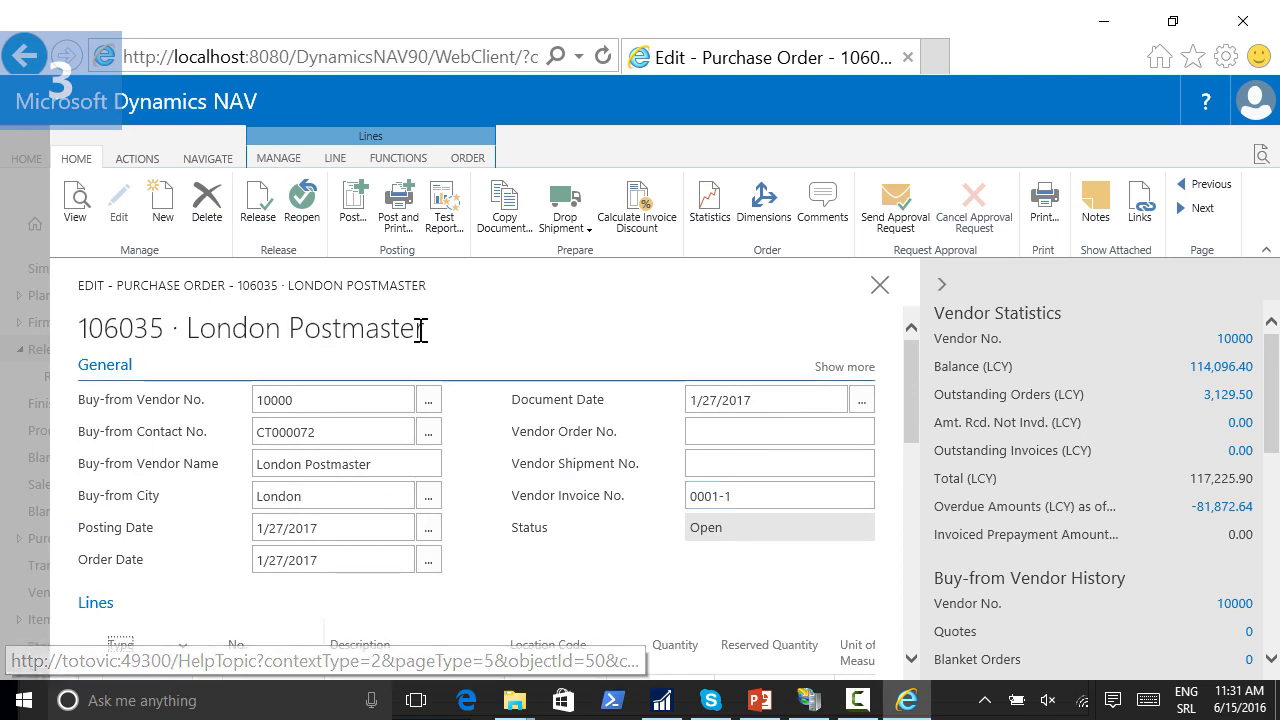
pyautogui.click(352, 215)
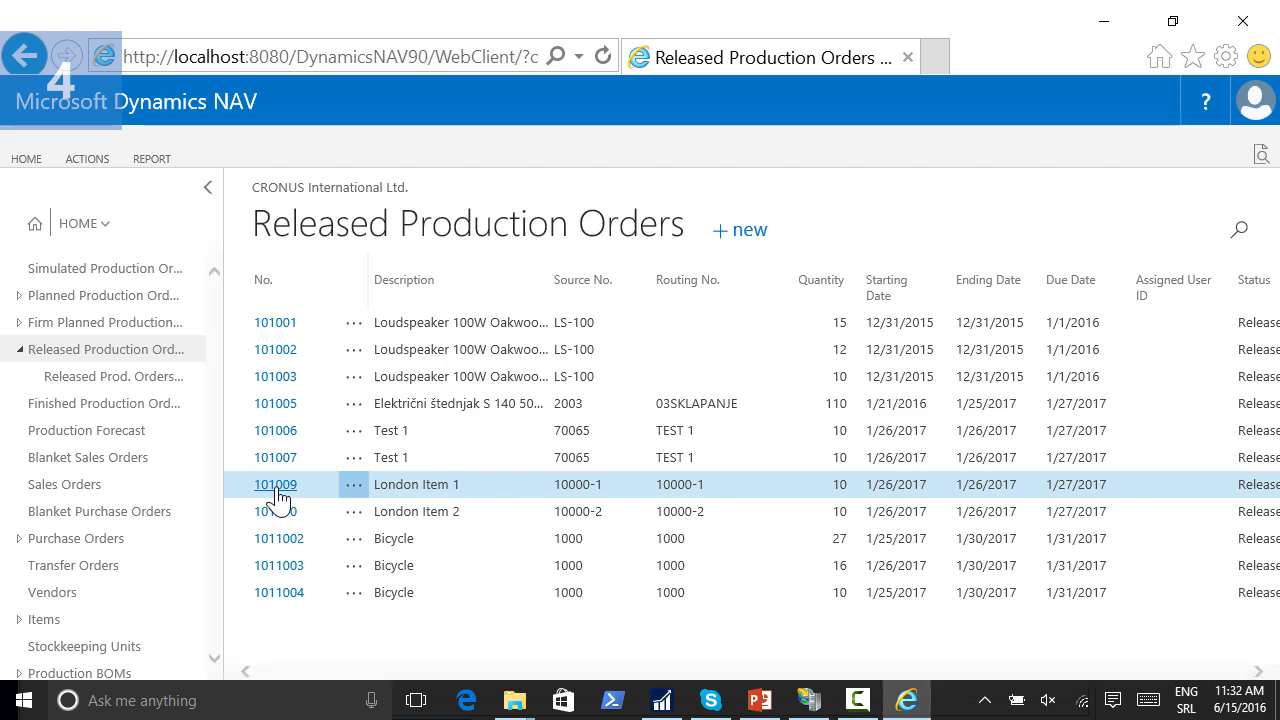
# Step: Review the item ledger entries and capacity ledger entries of the London Item 1 released production order, and close the order
pyautogui.click(276, 486)
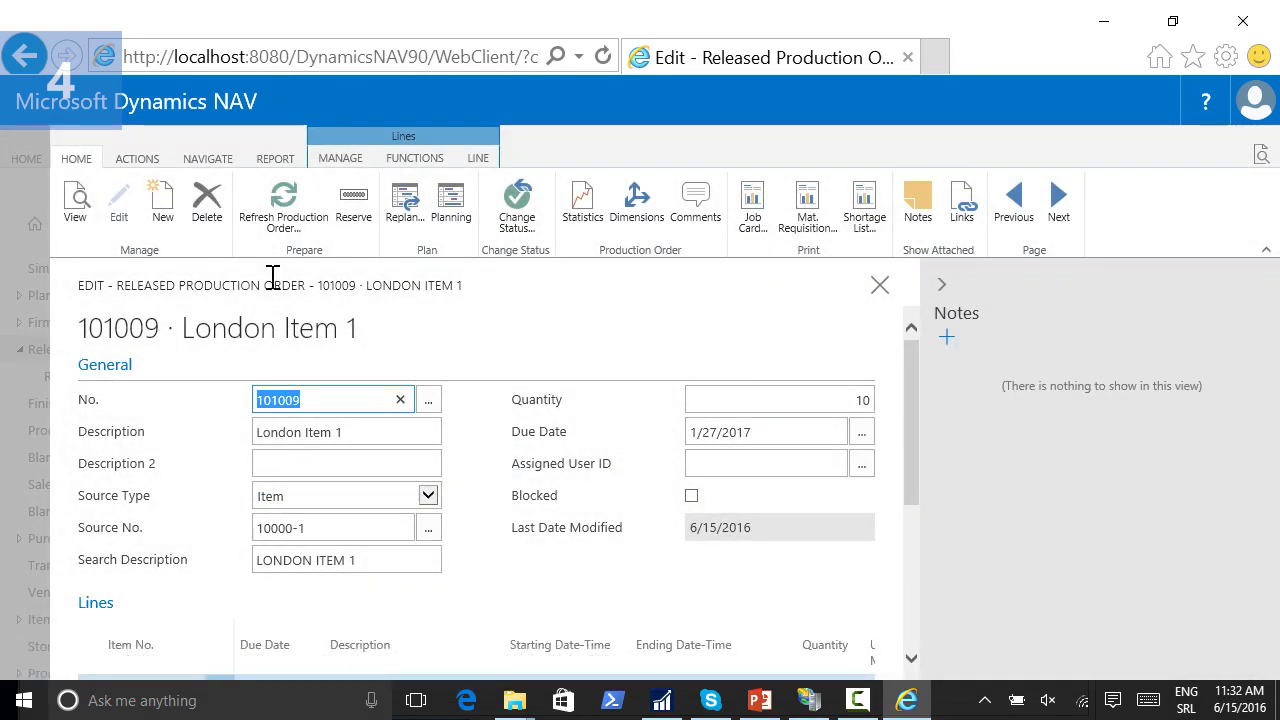
pyautogui.click(208, 158)
pyautogui.click(75, 210)
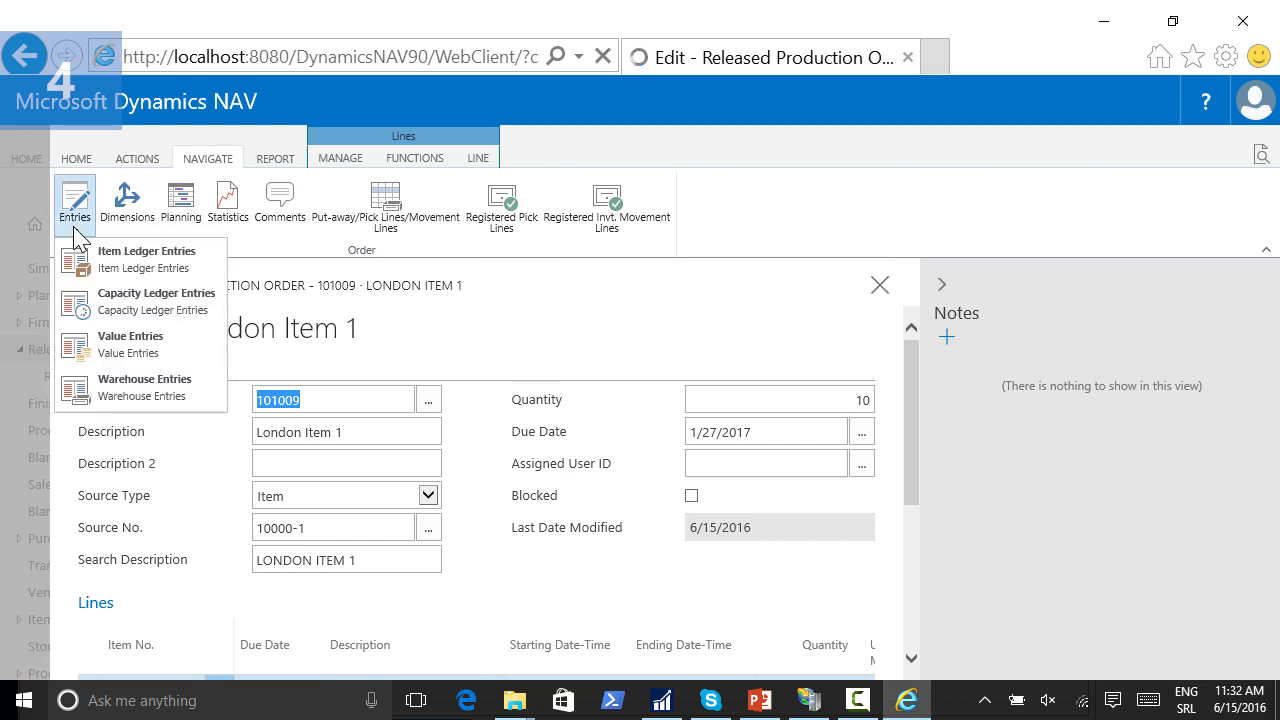
pyautogui.click(140, 262)
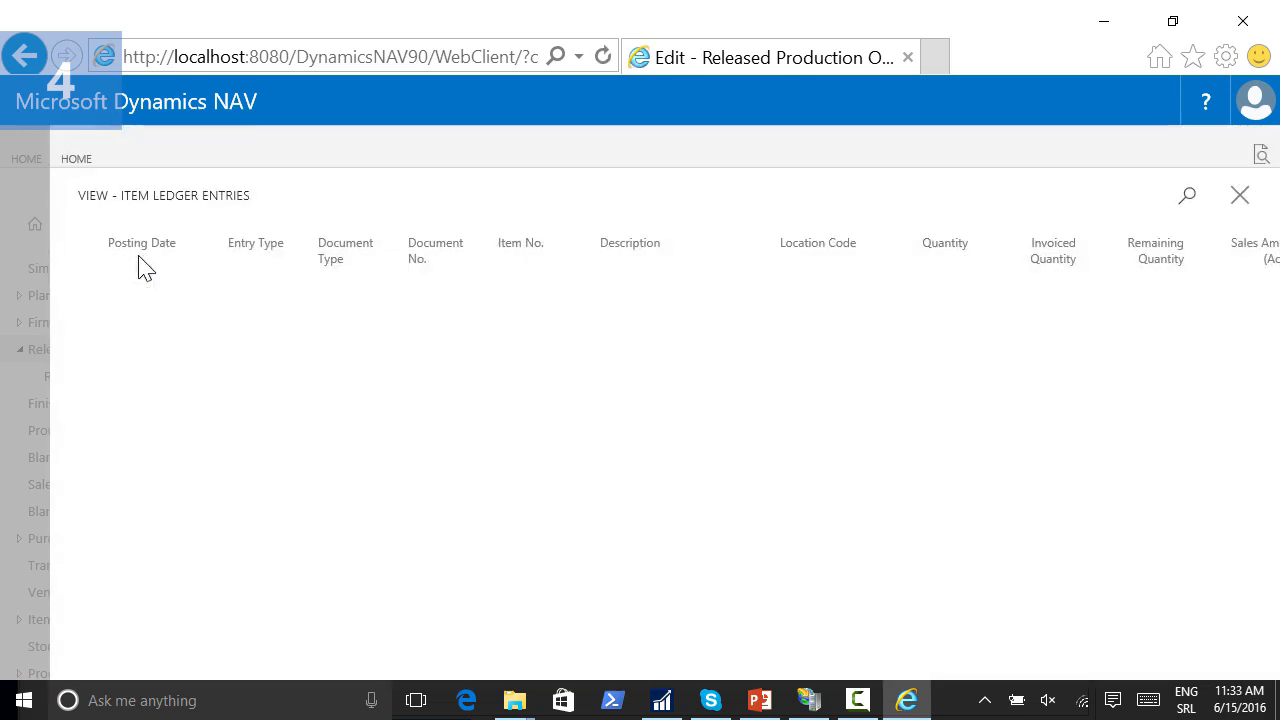
pyautogui.press('Escape')
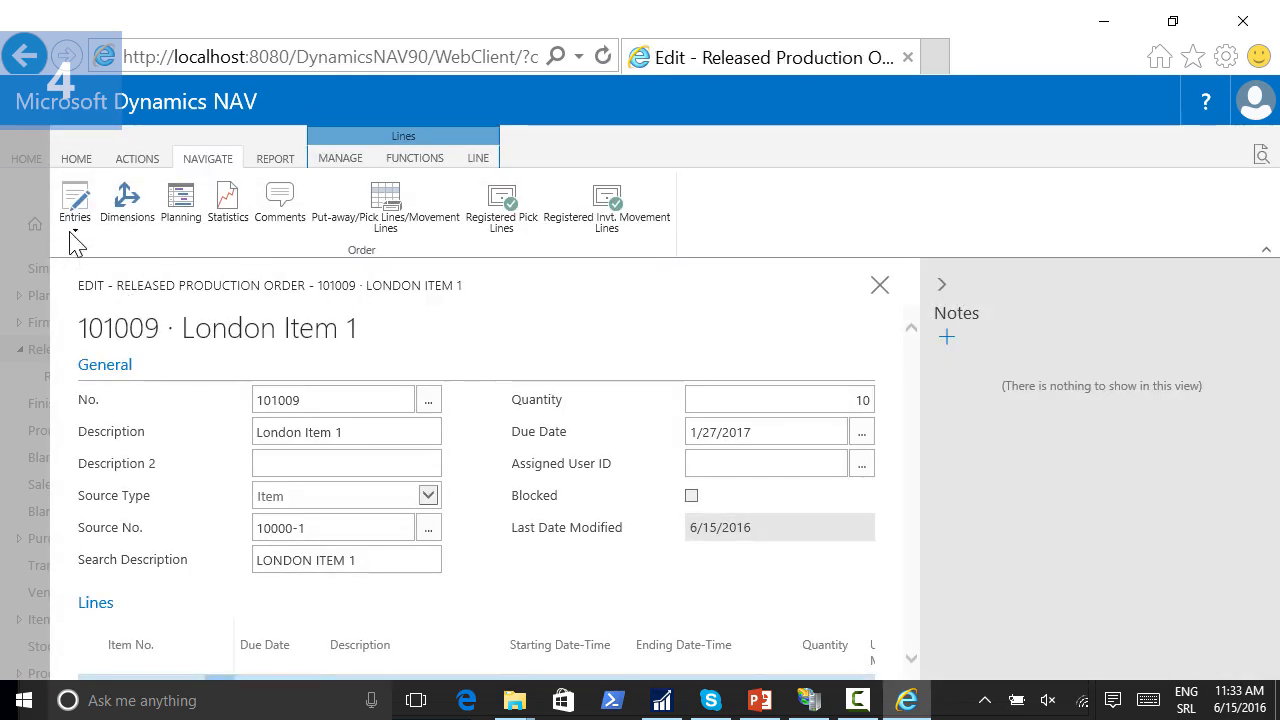
pyautogui.click(72, 234)
pyautogui.click(145, 315)
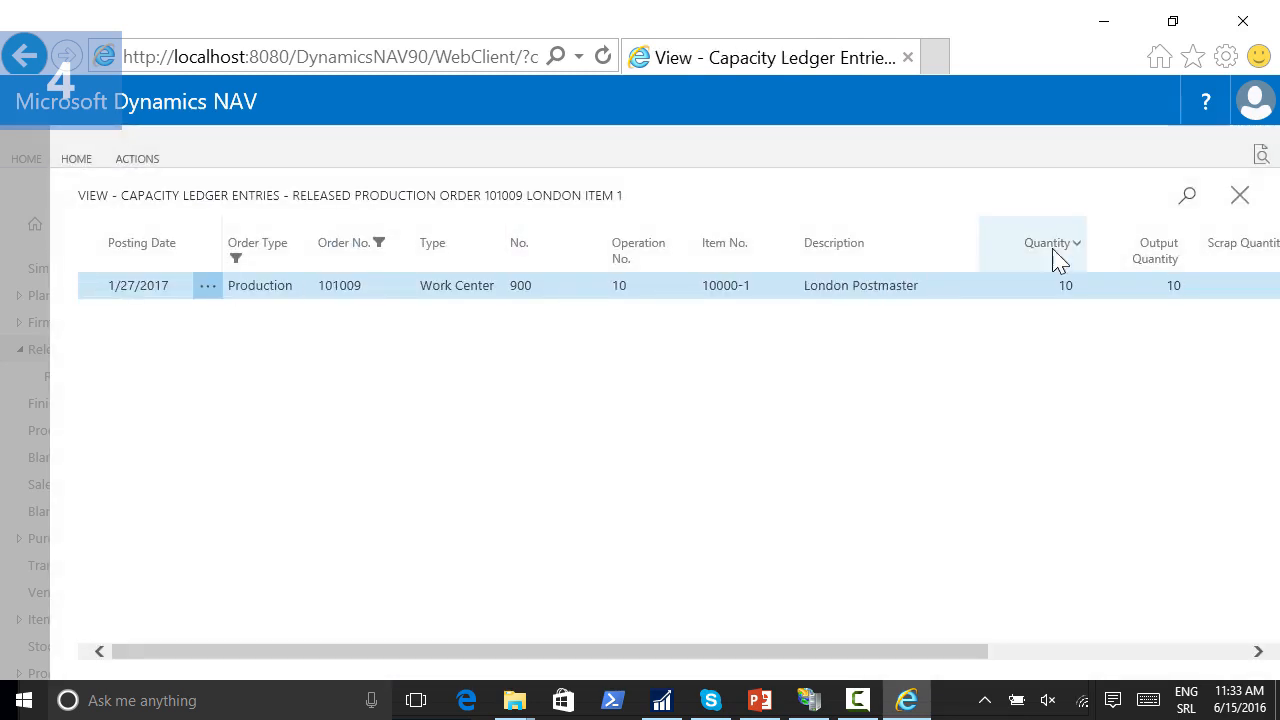
pyautogui.click(1244, 200)
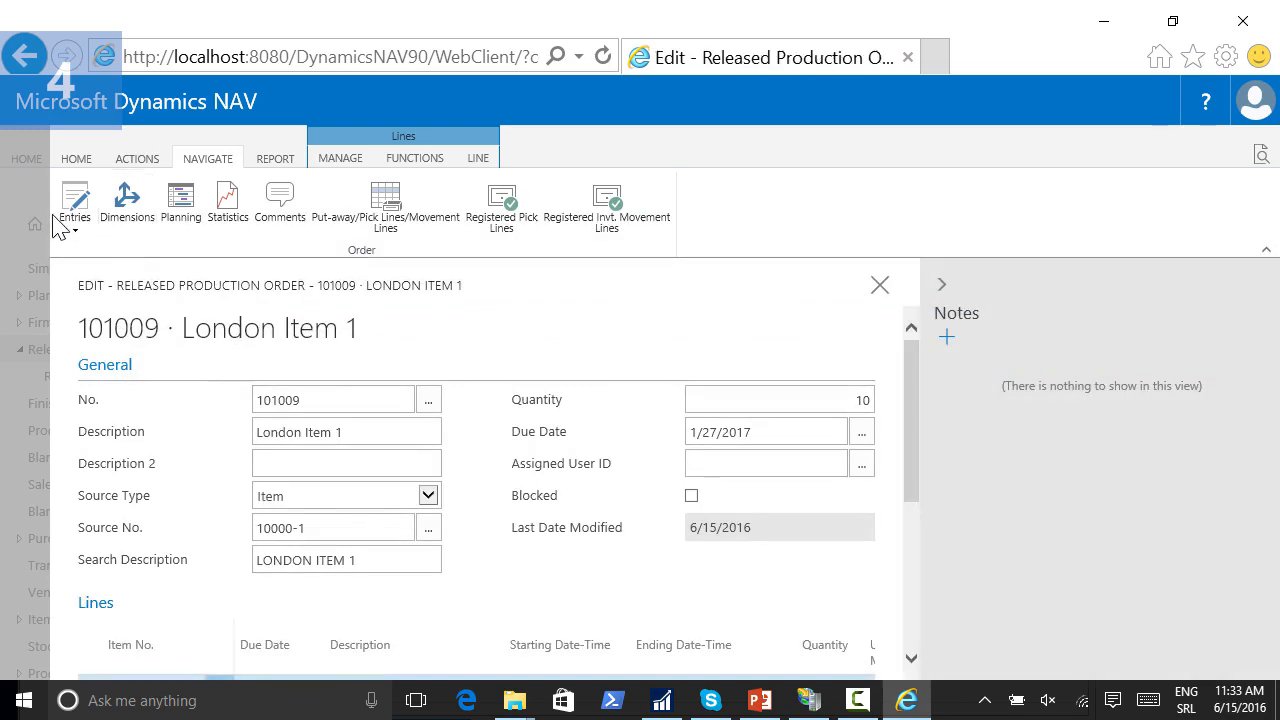
pyautogui.press('Escape')
# Step: Open the London Item 2 released production order and review its item ledger entries and capacity ledger entries
pyautogui.click(468, 518)
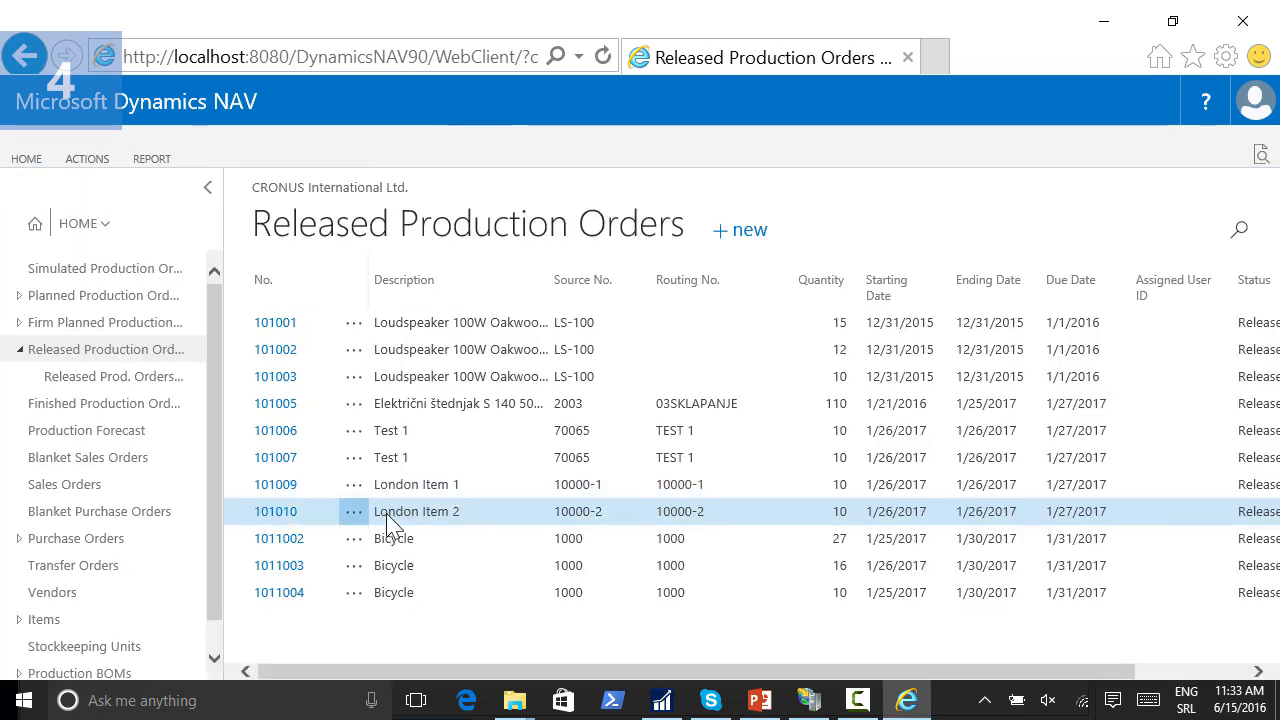
pyautogui.click(287, 520)
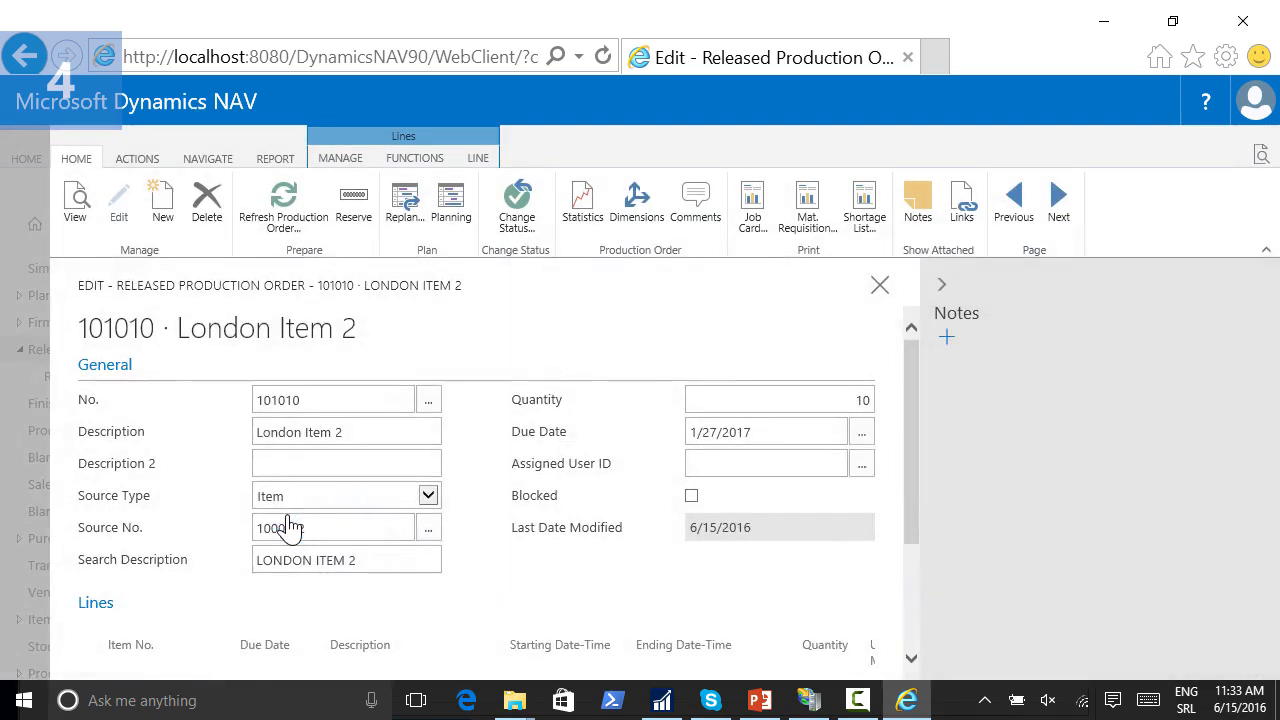
pyautogui.click(214, 163)
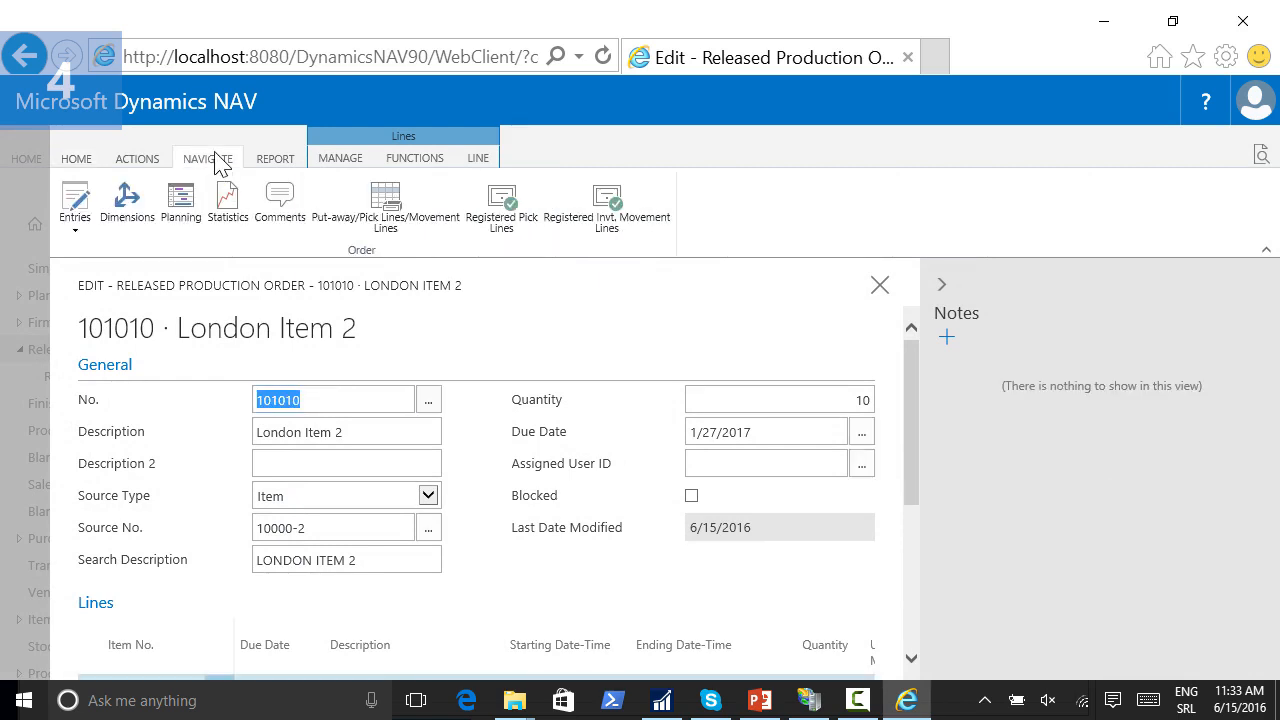
pyautogui.click(84, 232)
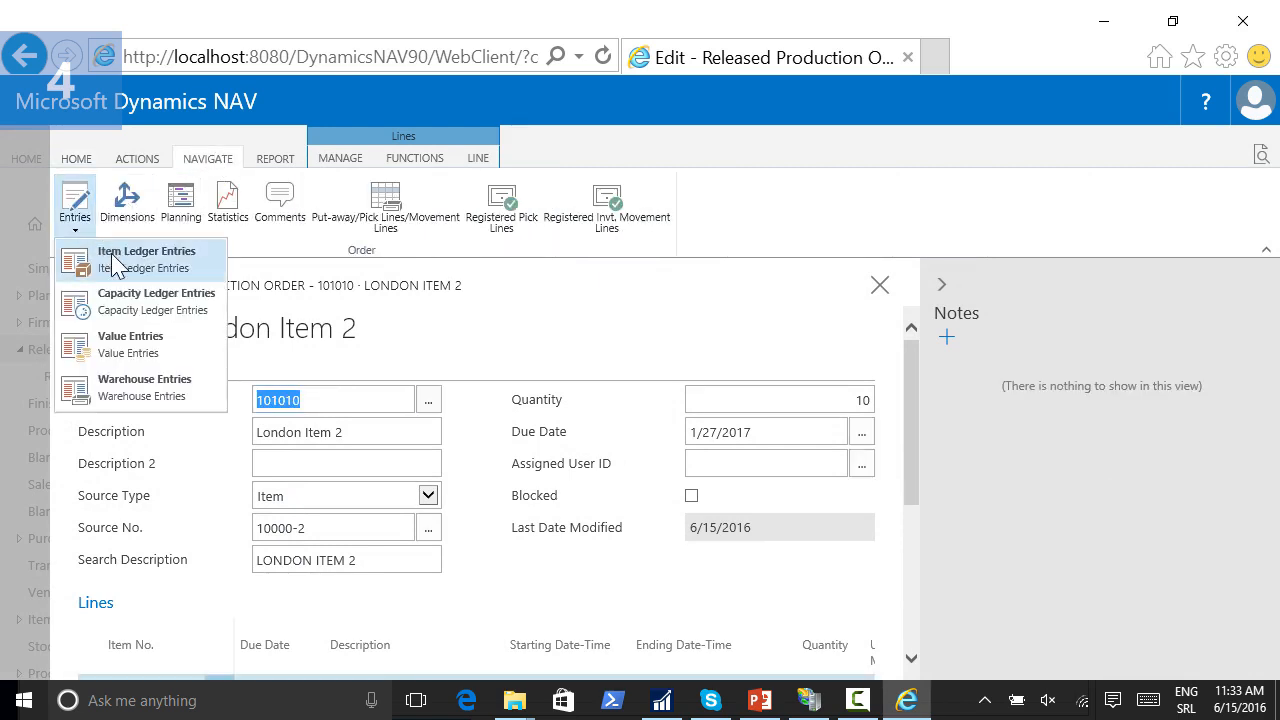
pyautogui.click(110, 256)
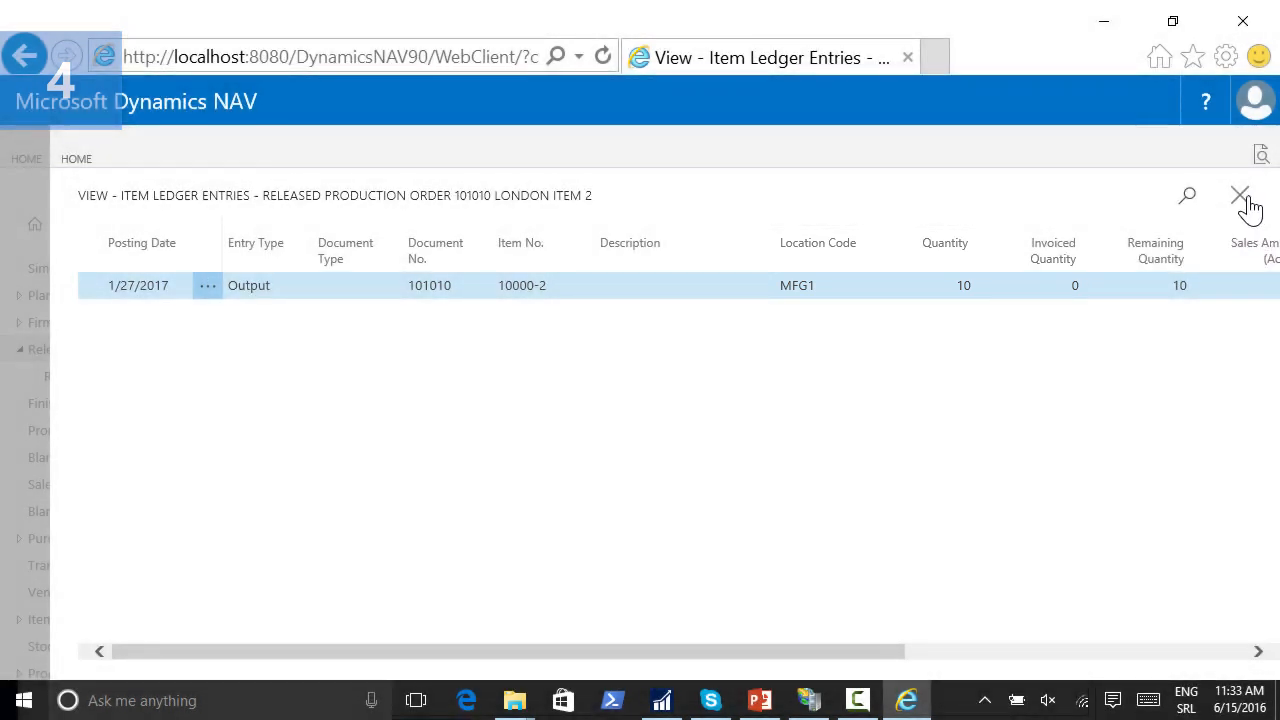
pyautogui.click(1247, 200)
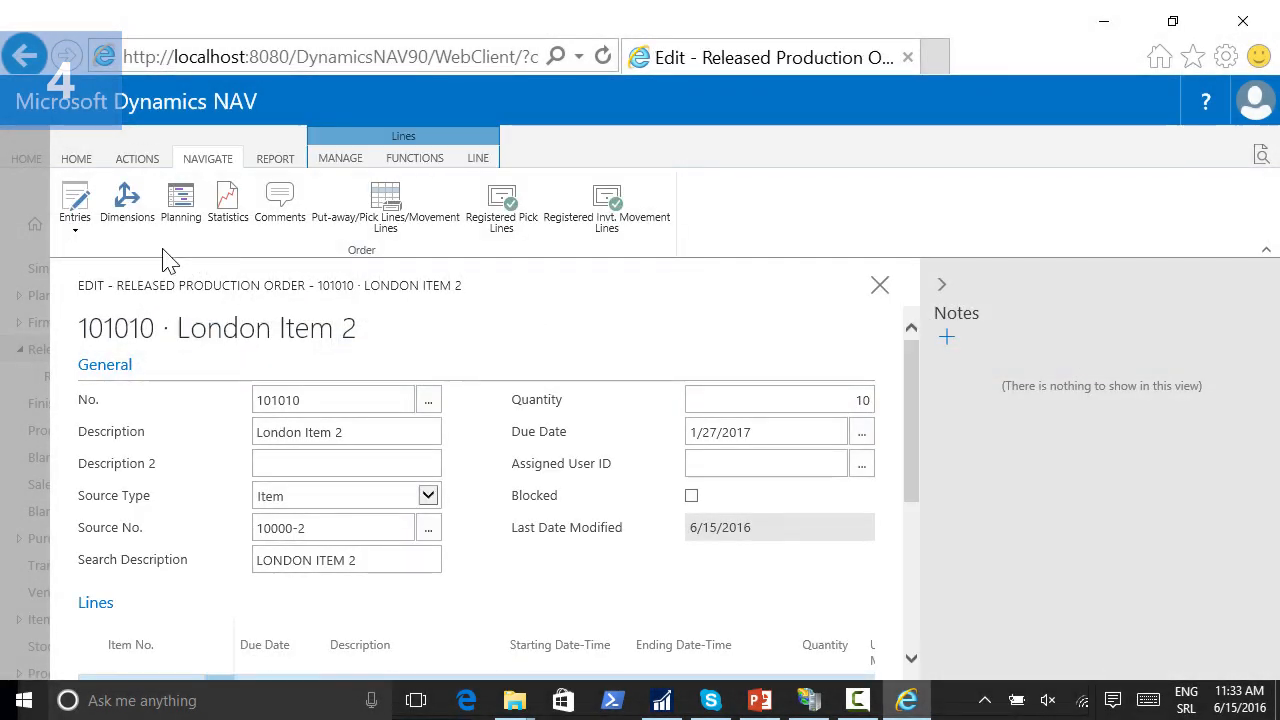
pyautogui.click(77, 230)
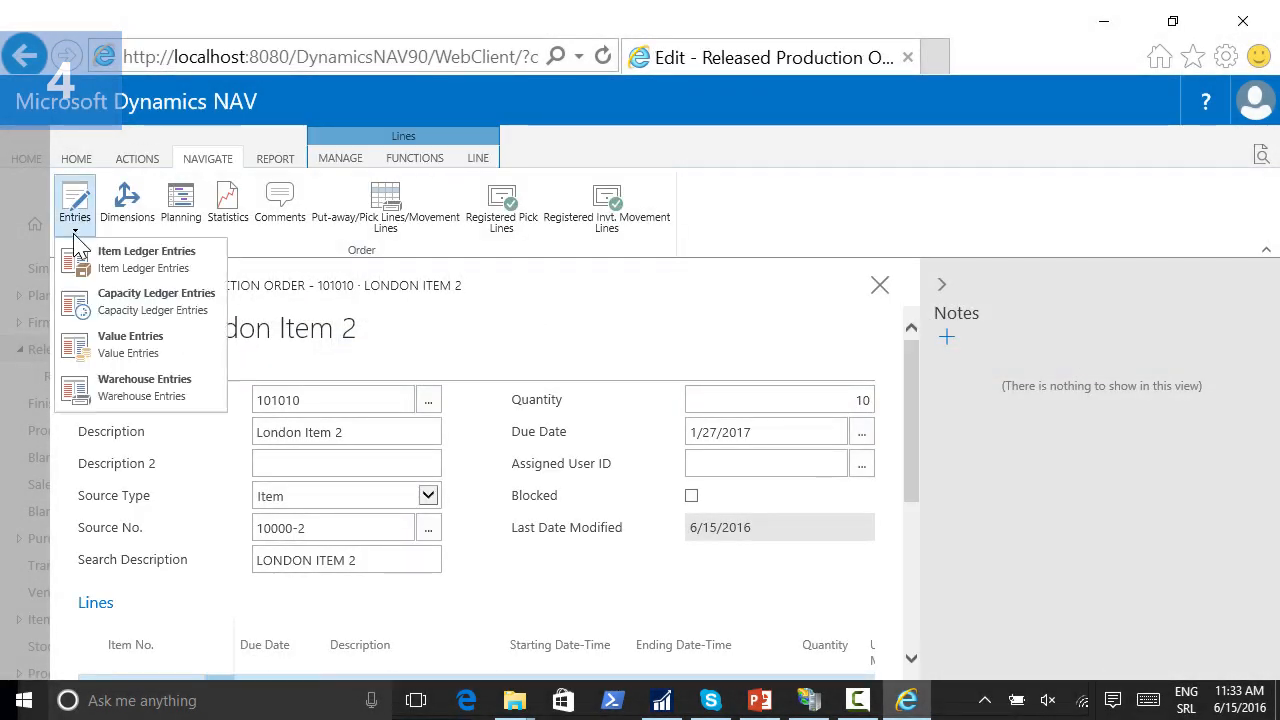
pyautogui.click(106, 301)
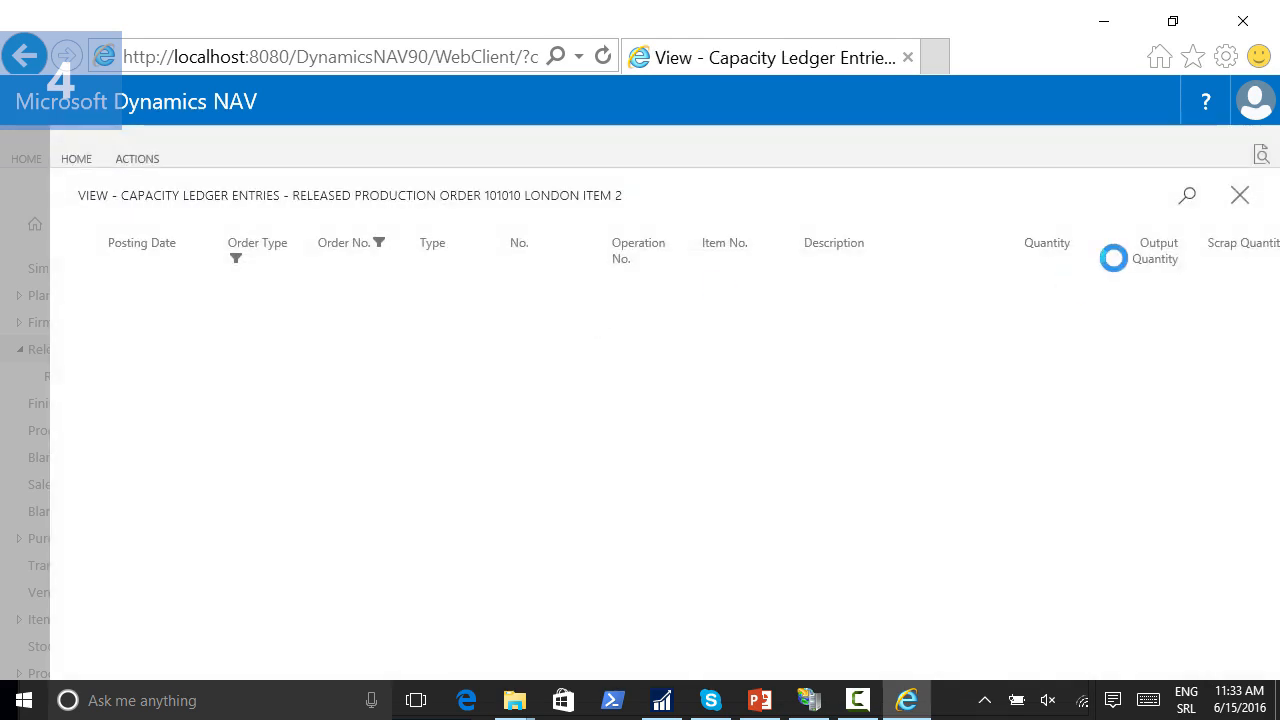
pyautogui.click(1242, 197)
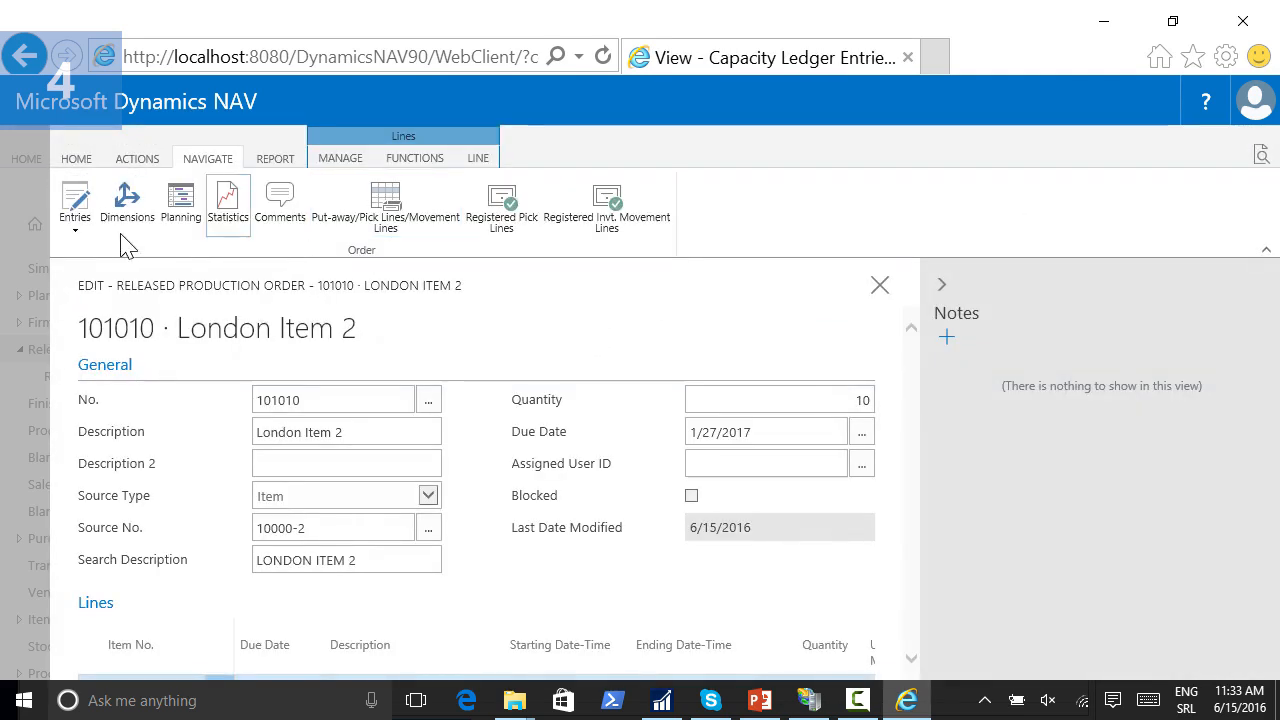
# Step: Review the cost amounts in the London Item 2 order's value entries and the finished and remaining quantities on its line
pyautogui.click(77, 232)
pyautogui.click(97, 355)
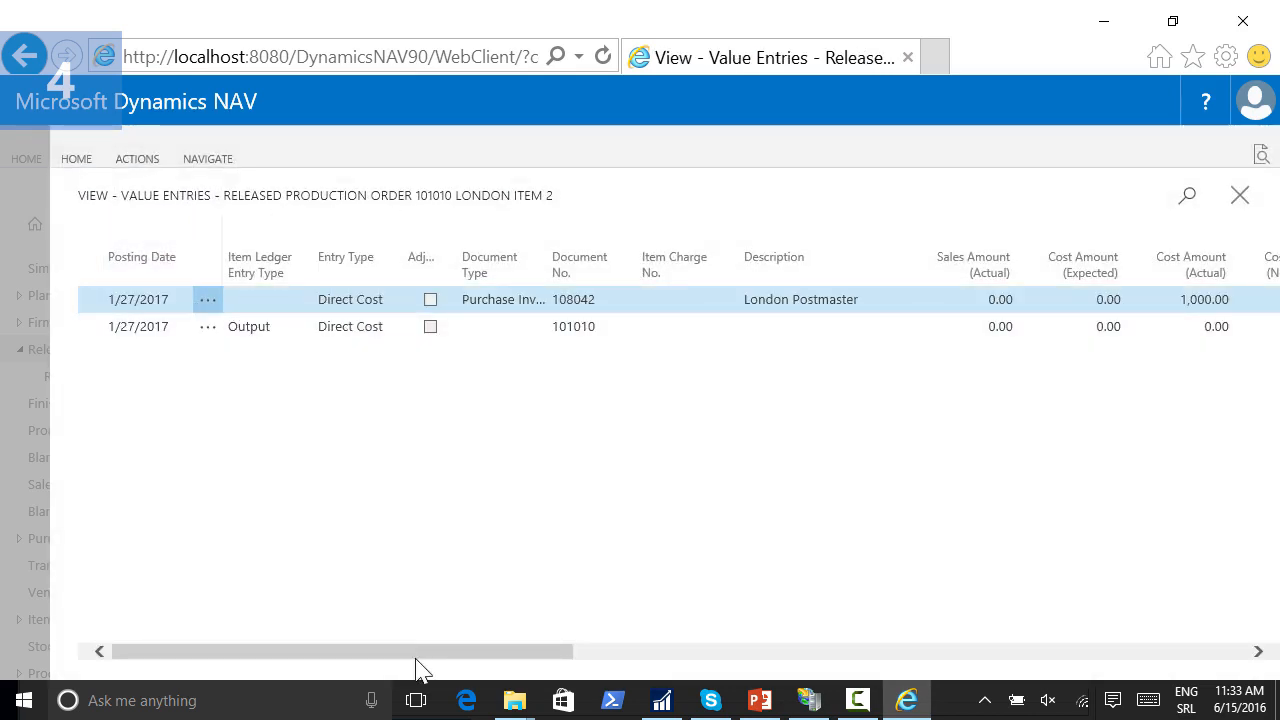
pyautogui.moveTo(420, 652); pyautogui.dragTo(622, 660)
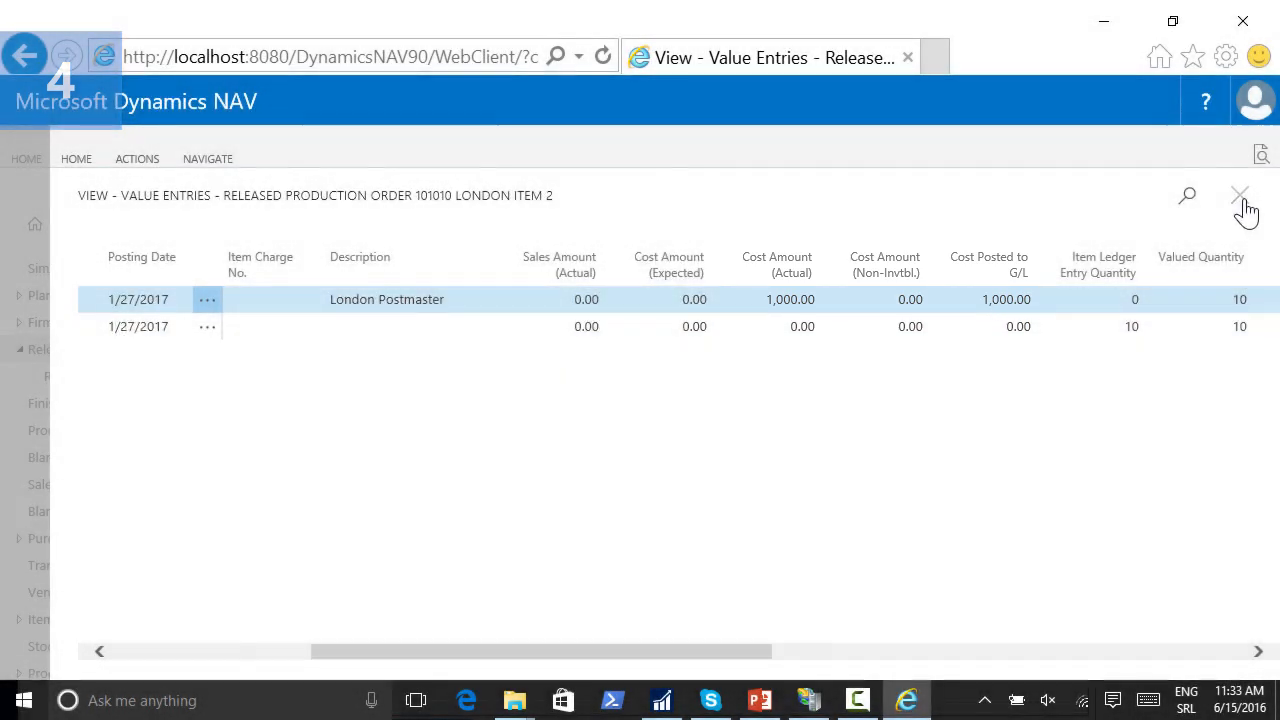
pyautogui.click(1239, 205)
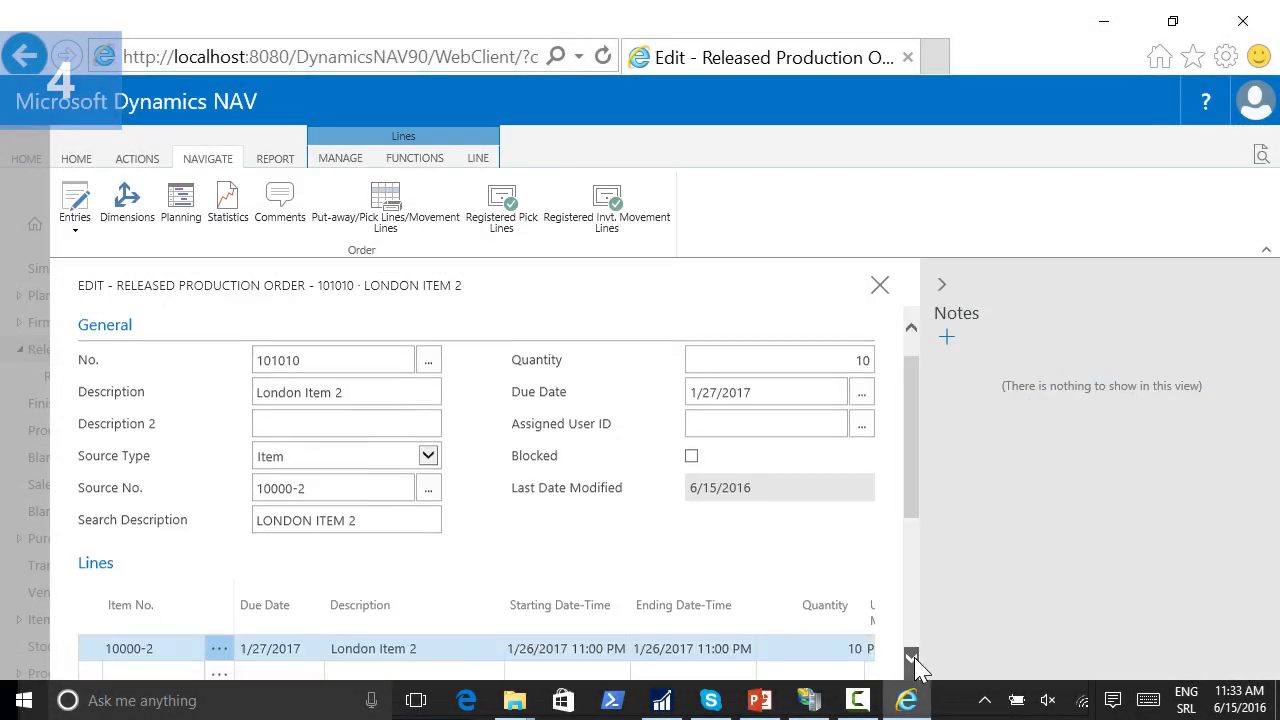
pyautogui.scroll(-3, 916, 665)
pyautogui.moveTo(512, 614); pyautogui.dragTo(660, 616)
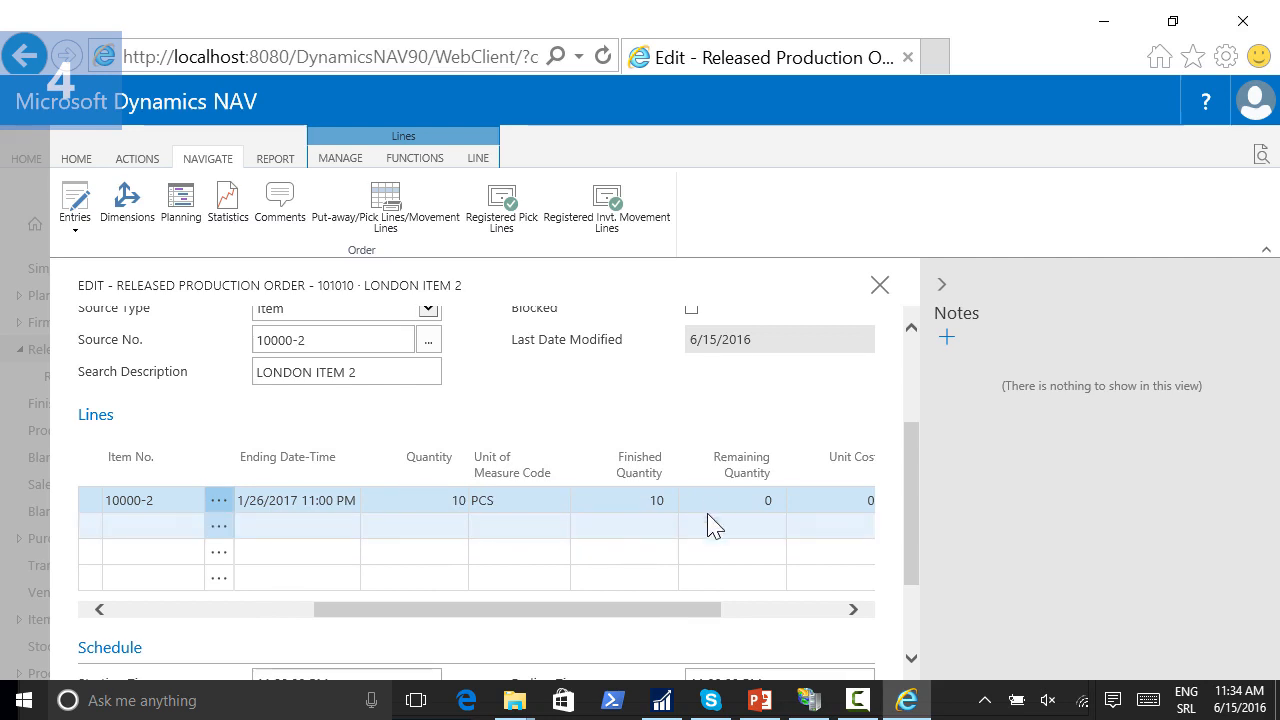